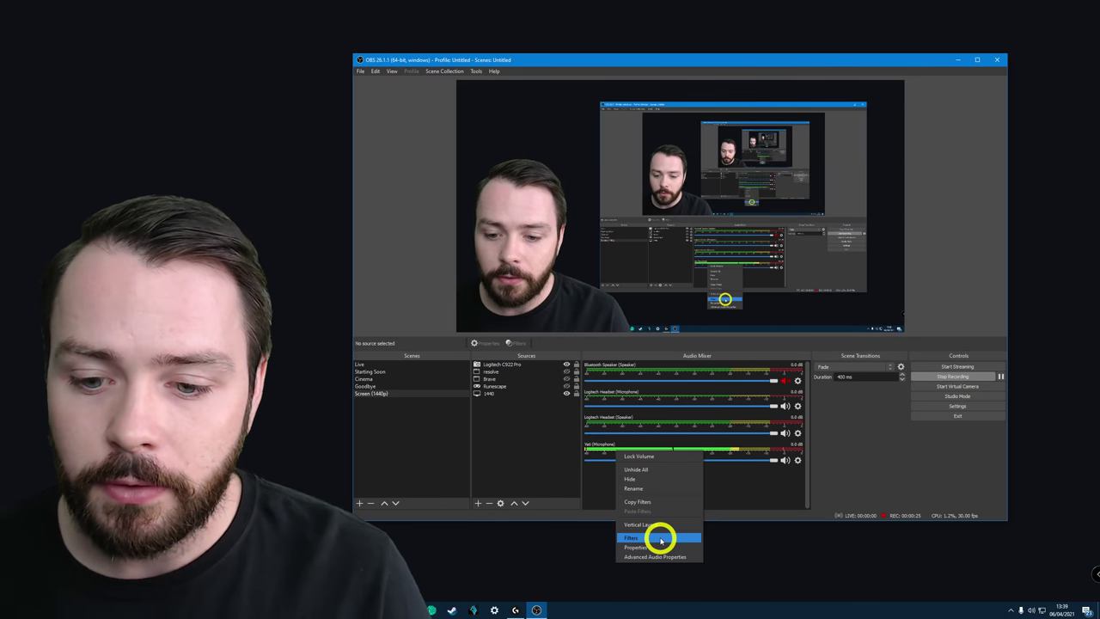
# Step: Open the Yeti microphone's audio filters, reposition the dialog, and switch off Noise Suppression, Noise Gate and Compressor
pyautogui.click(638, 537)
pyautogui.moveTo(641, 131); pyautogui.dragTo(685, 137)
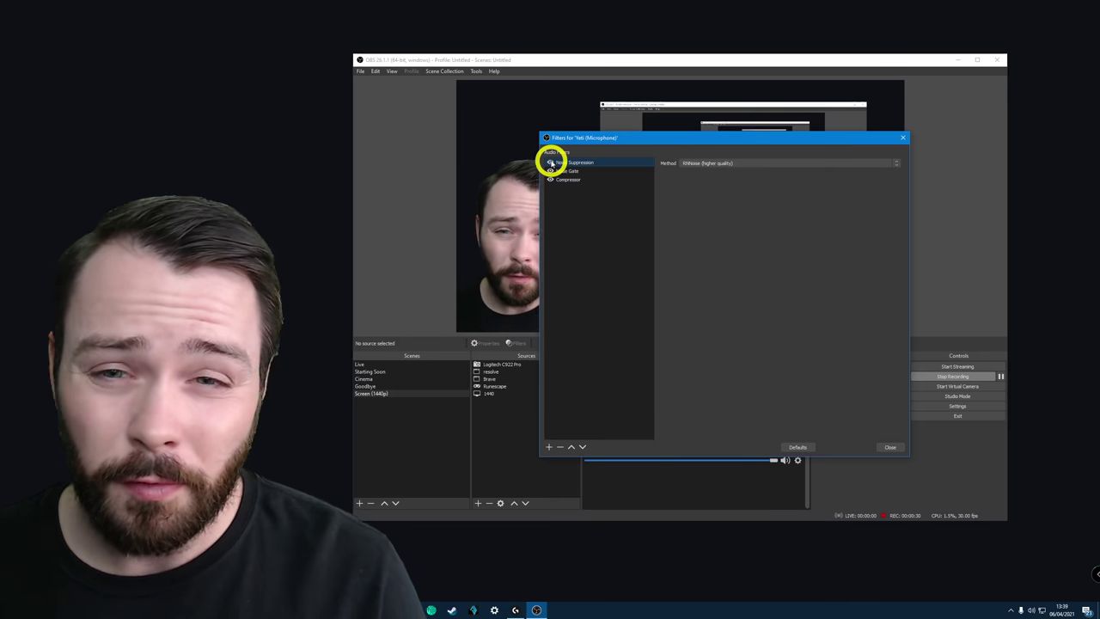
pyautogui.moveTo(663, 135); pyautogui.dragTo(747, 119)
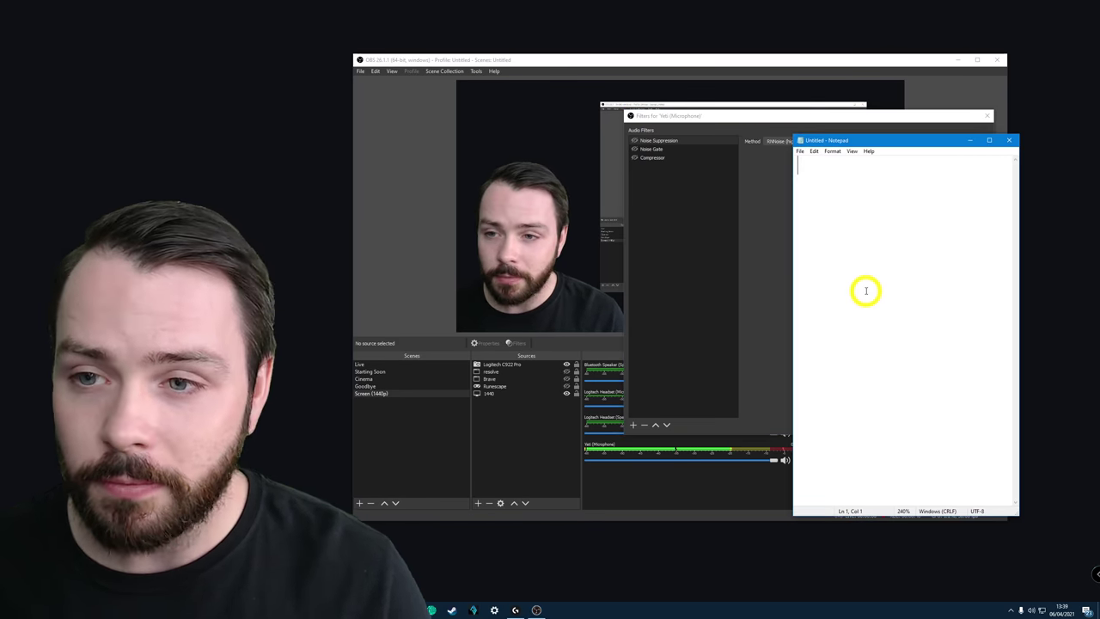
# Step: In Notepad, write "let's type something" followed by a second line with a greeting that introduces the speaker by name
pyautogui.write("let's type so")
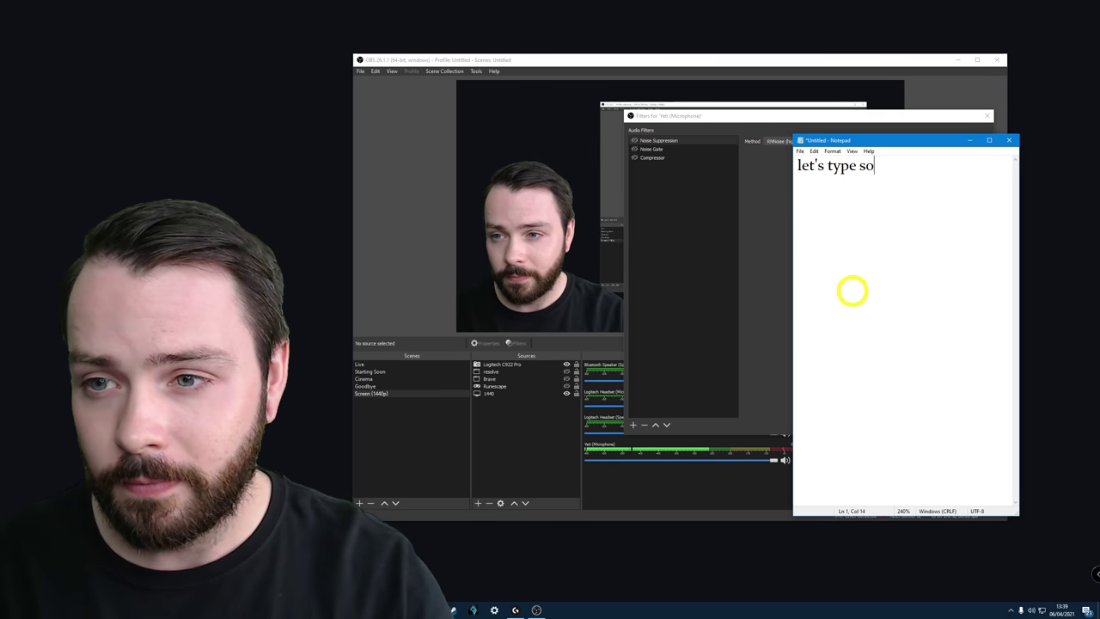
pyautogui.write('mething')
pyautogui.press('Return')
pyautogui.write('hell')
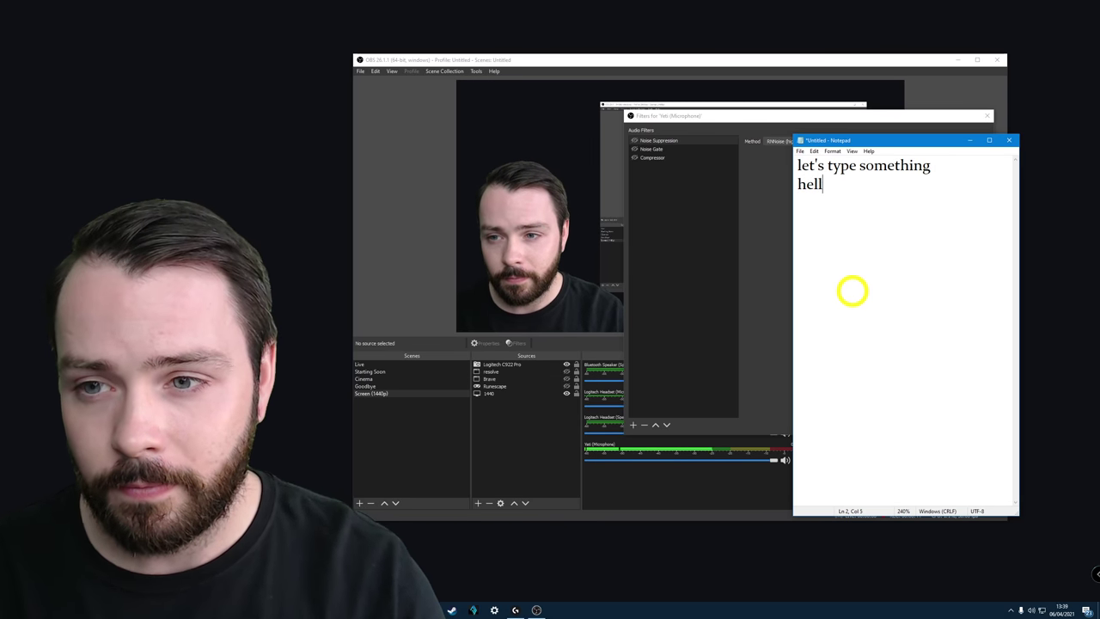
pyautogui.write('o, my name is Joe')
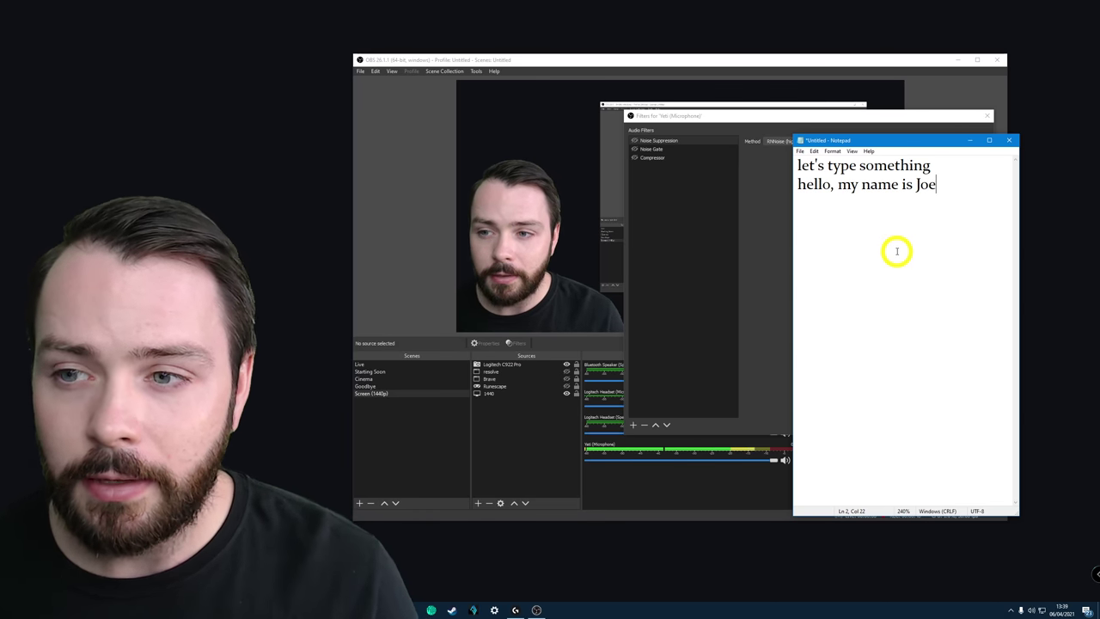
pyautogui.press('Return')
# Step: Re-enable the Yeti microphone's Noise Suppression, Noise Gate and Compressor filters and switch back to Notepad
pyautogui.click(634, 140)
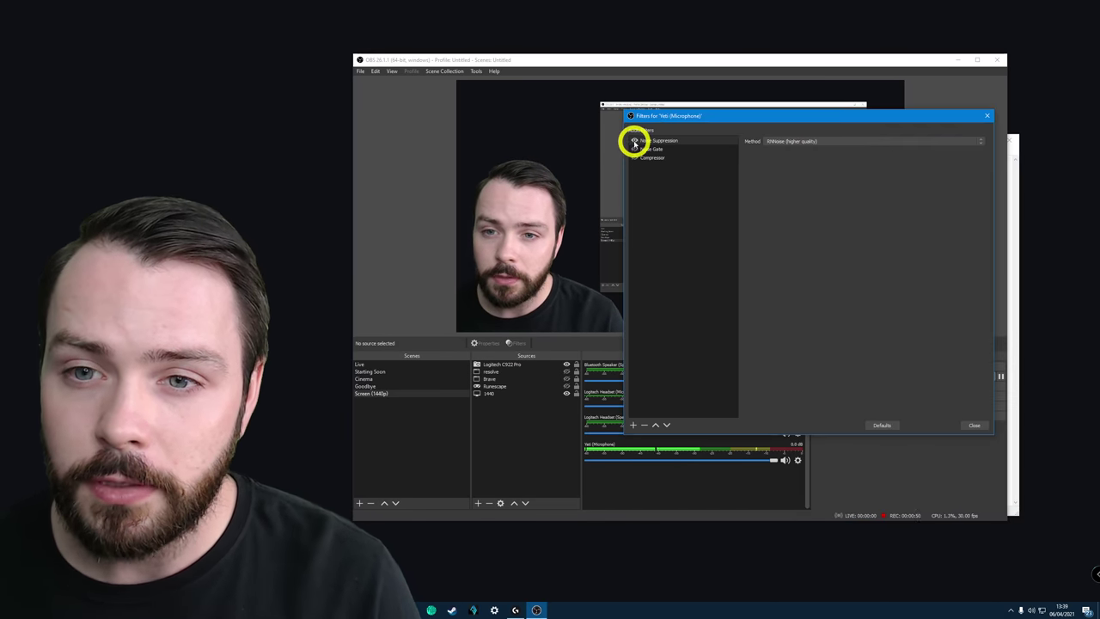
pyautogui.click(1023, 302)
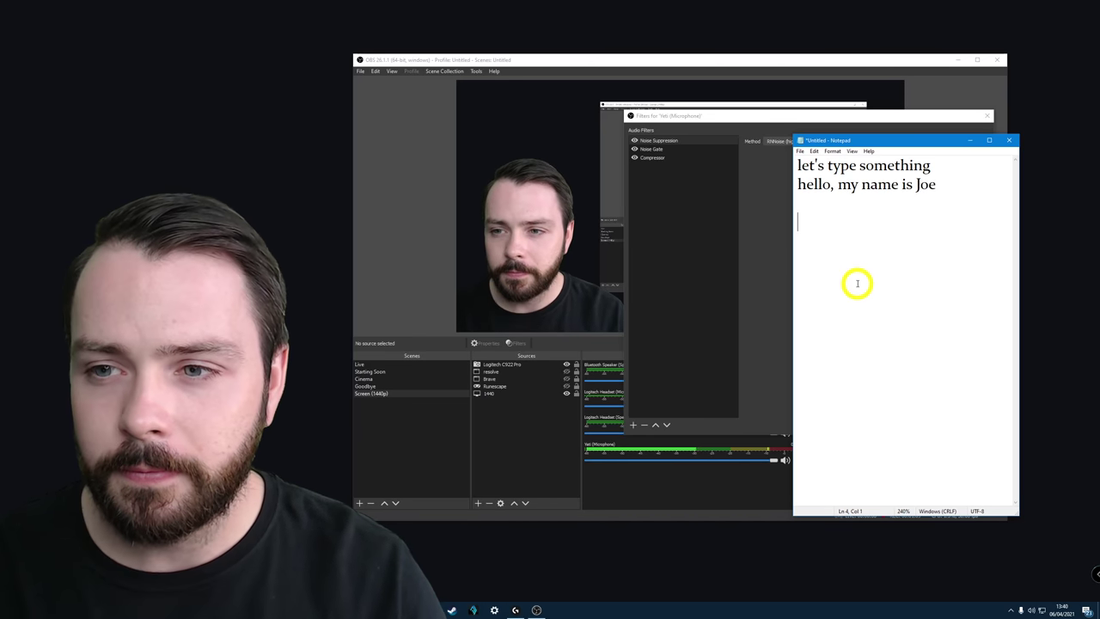
# Step: Write "let's type something" and the introductory greeting a second time below the existing Notepad text
pyautogui.write("let's type somet")
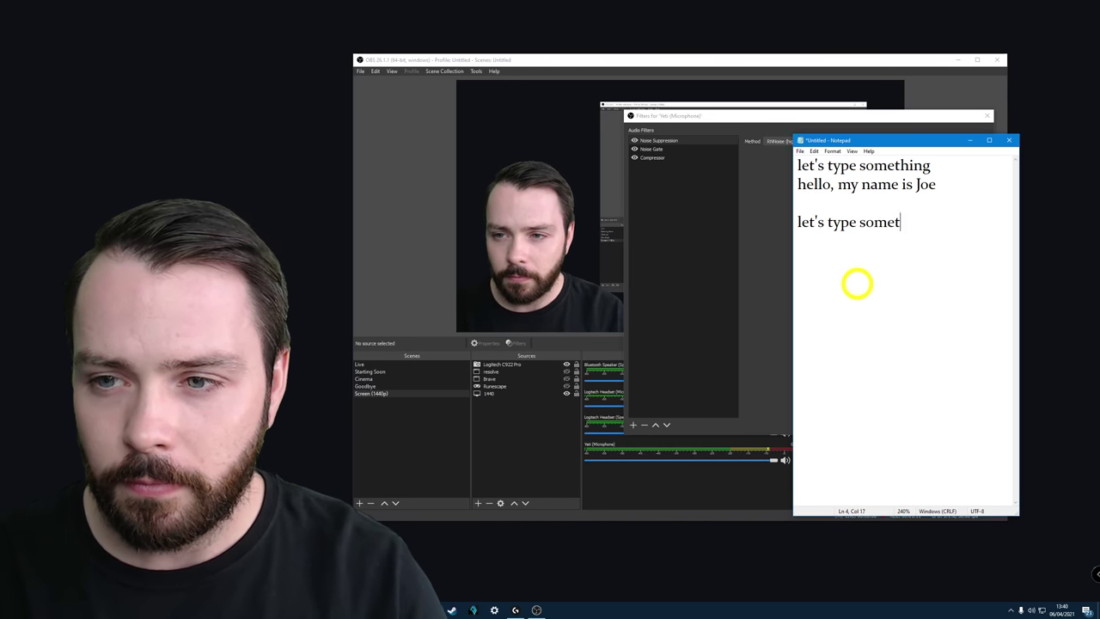
pyautogui.write('hing')
pyautogui.press('Return')
pyautogui.write('hello, y')
pyautogui.press('BackSpace')
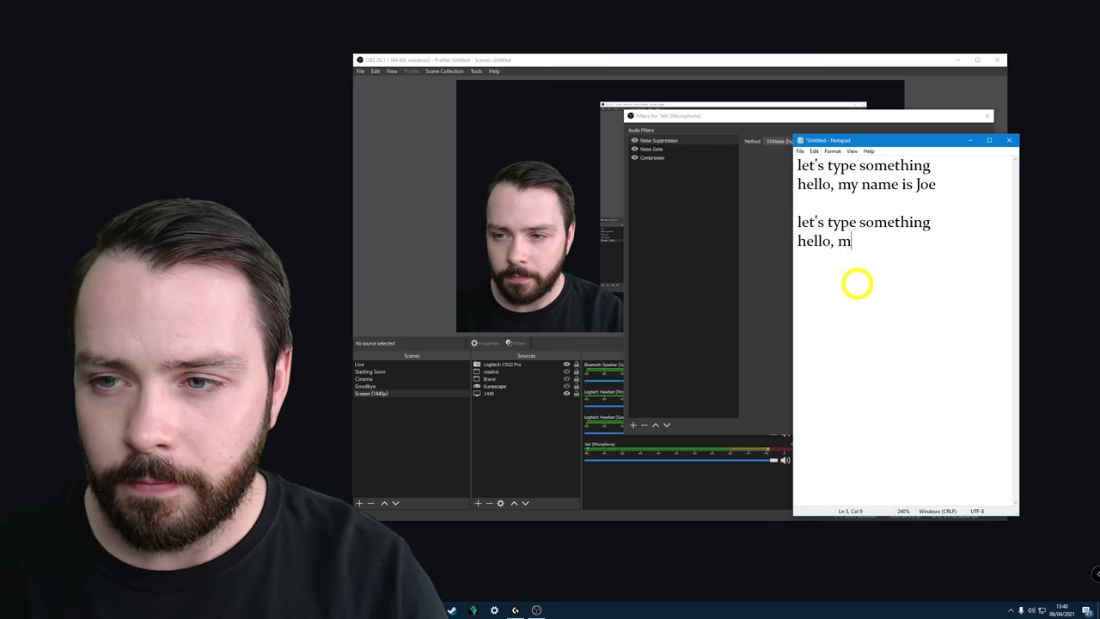
pyautogui.write('my name is Joe')
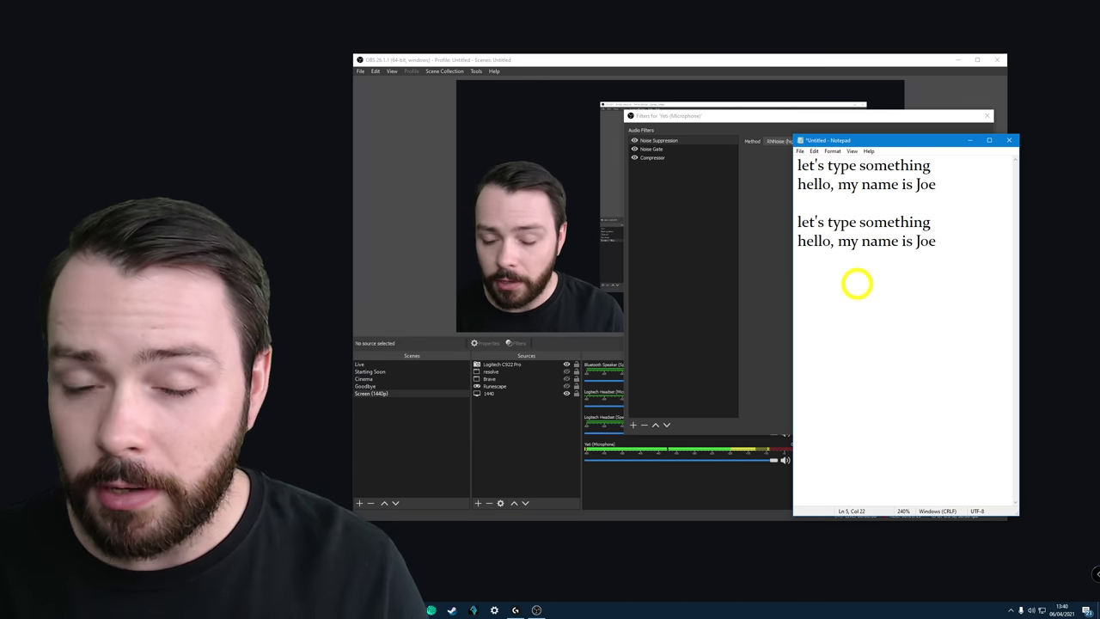
# Step: Delete all text in Notepad, close it, and reposition the microphone filters dialog
pyautogui.hotkey('ctrl', 'a')
pyautogui.press('Delete')
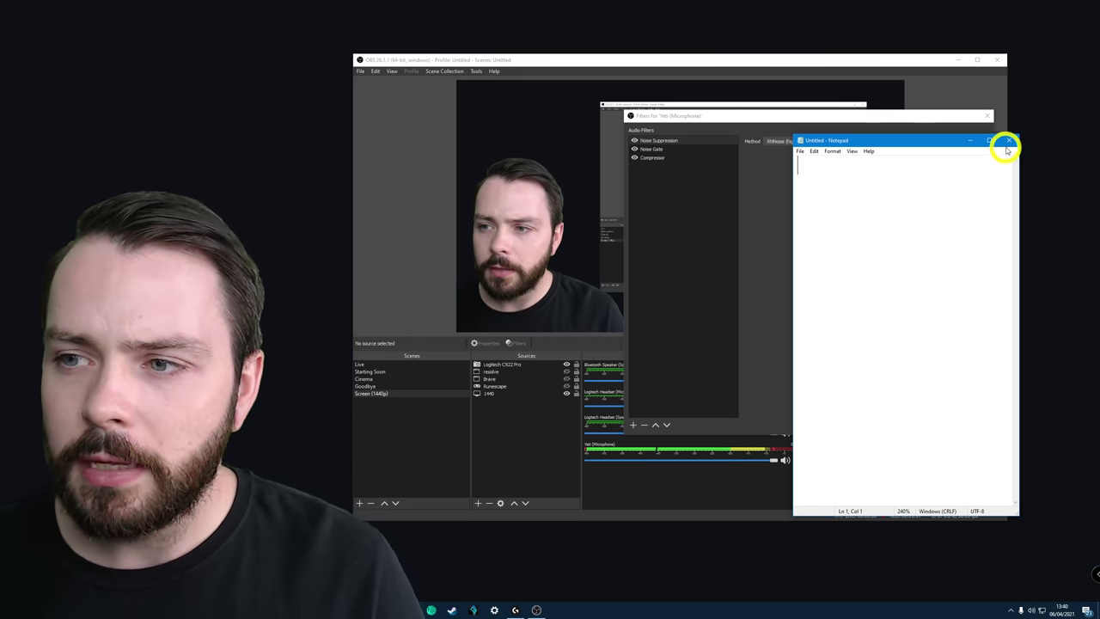
pyautogui.click(1005, 143)
pyautogui.moveTo(879, 111); pyautogui.dragTo(859, 116)
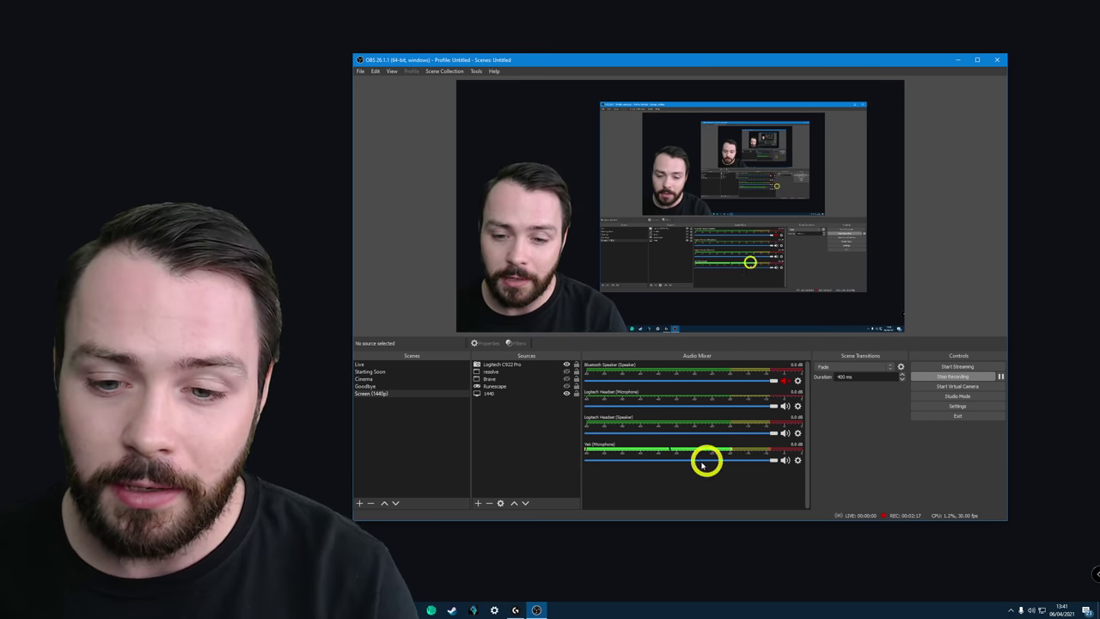
# Step: Reopen the audio filters of the Yeti microphone from the audio mixer
pyautogui.rightClick(623, 448)
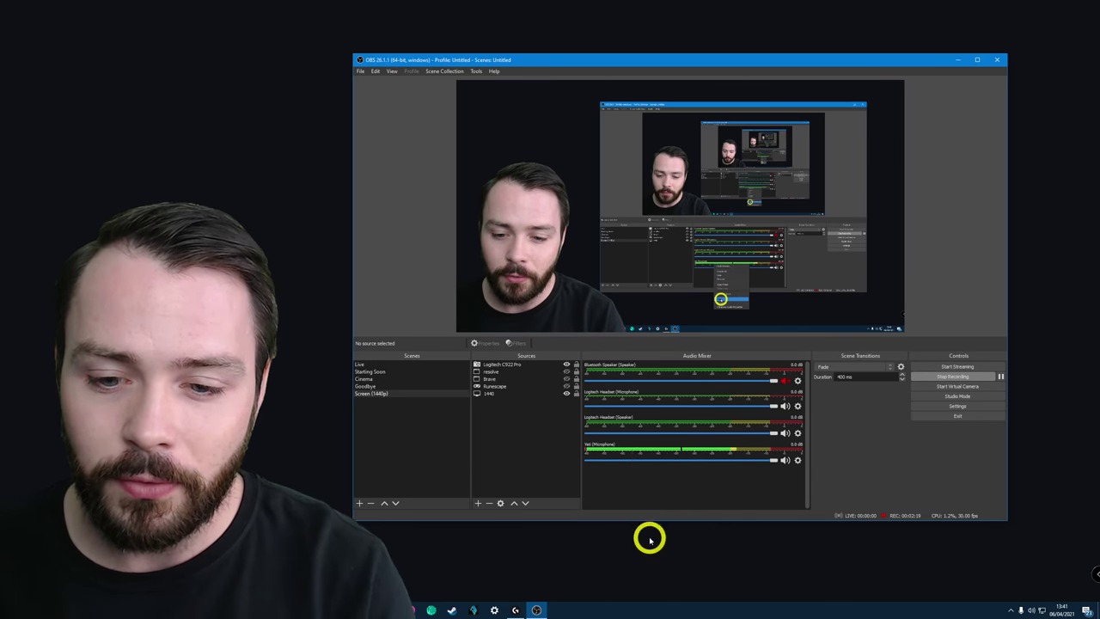
pyautogui.click(648, 535)
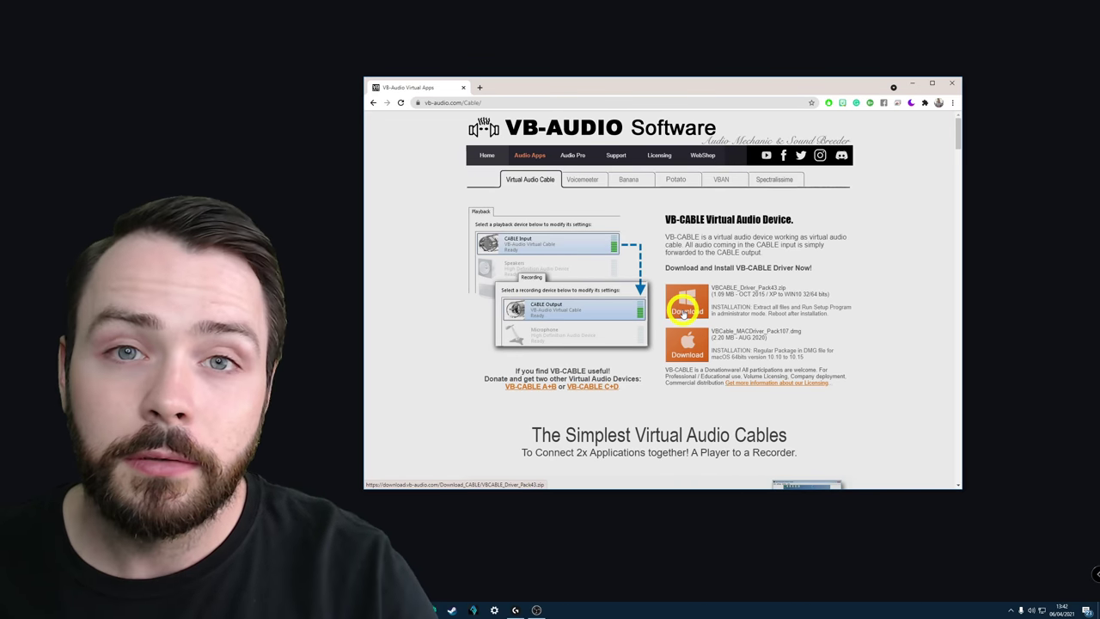
# Step: Download the Windows archive VBCABLE_Driver_Pack43.zip and extract it into its own folder in Downloads
pyautogui.click(688, 307)
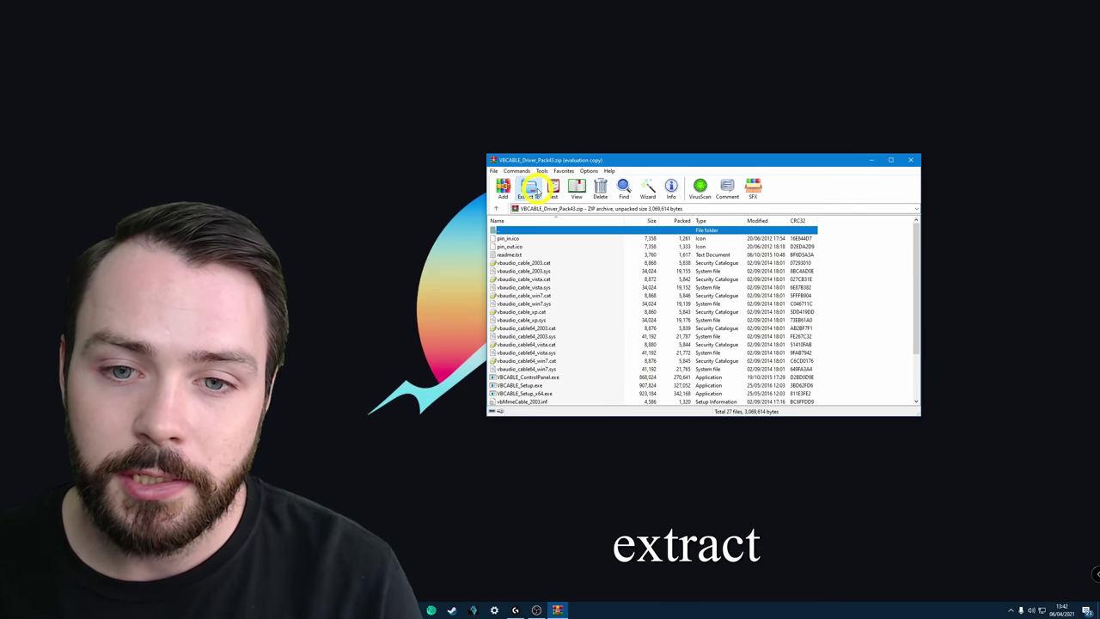
pyautogui.click(533, 189)
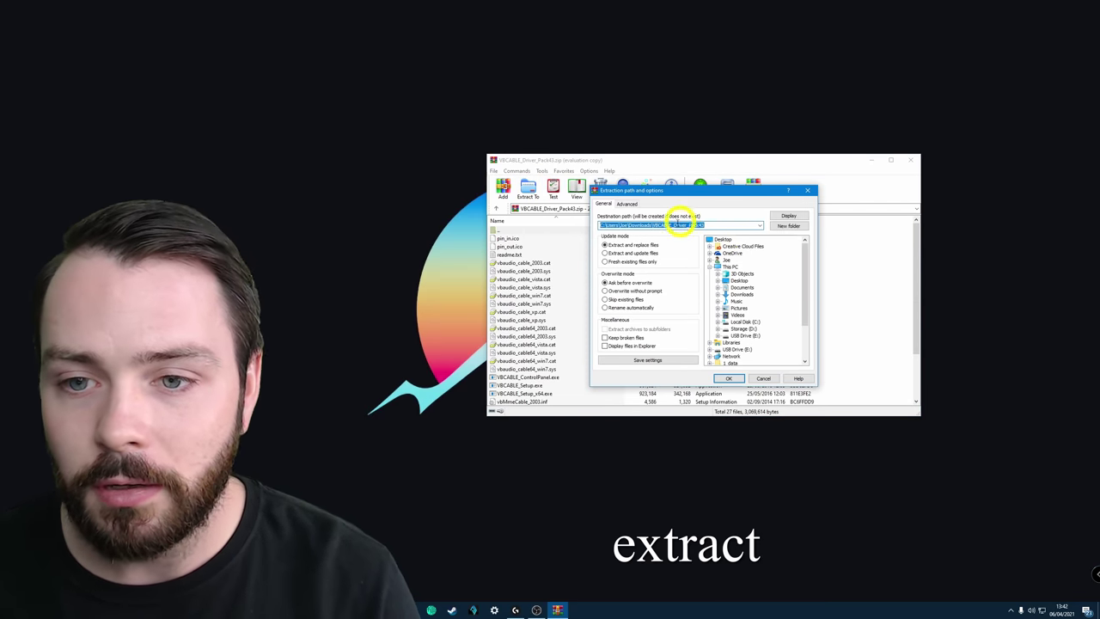
pyautogui.click(728, 378)
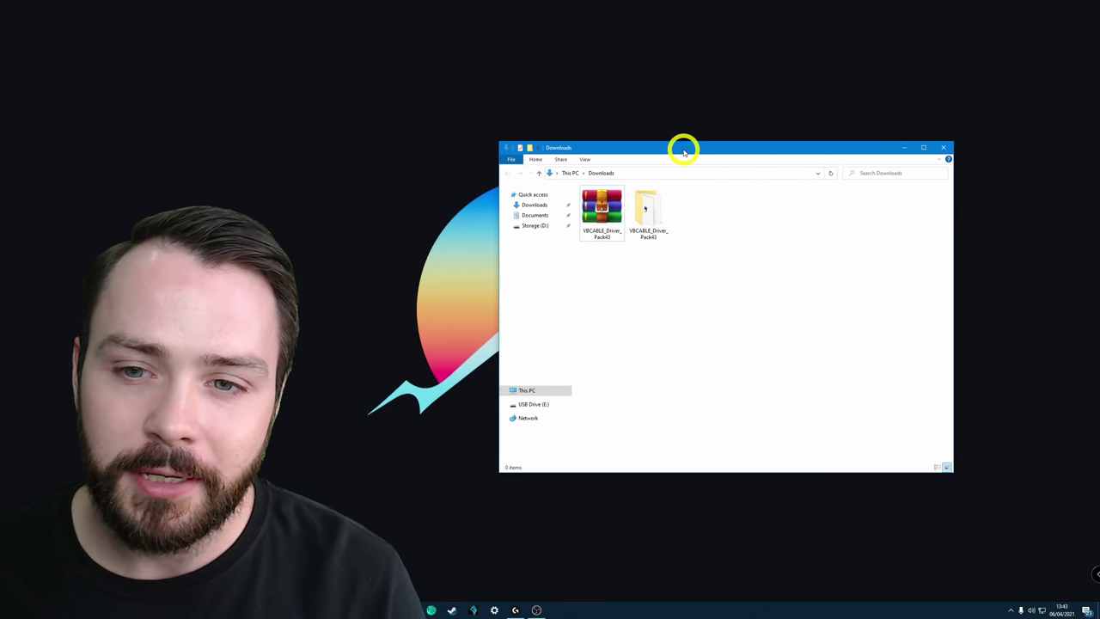
# Step: Open the extracted VBCABLE_Driver_Pack43 folder and run VBCABLE_Setup_x64 as administrator
pyautogui.doubleClick(650, 206)
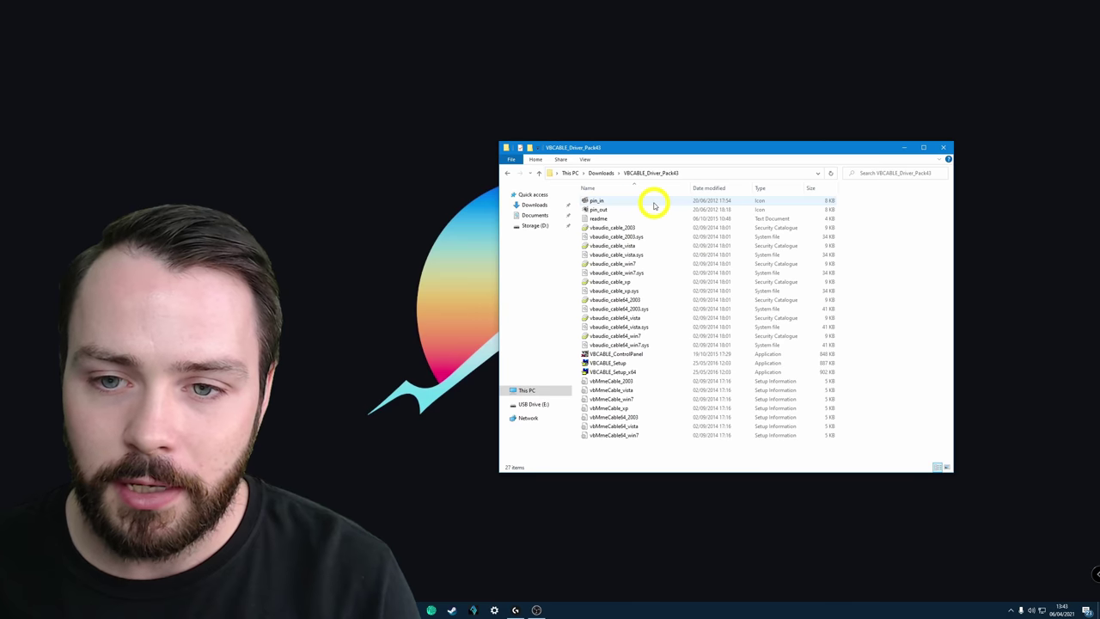
pyautogui.rightClick(630, 373)
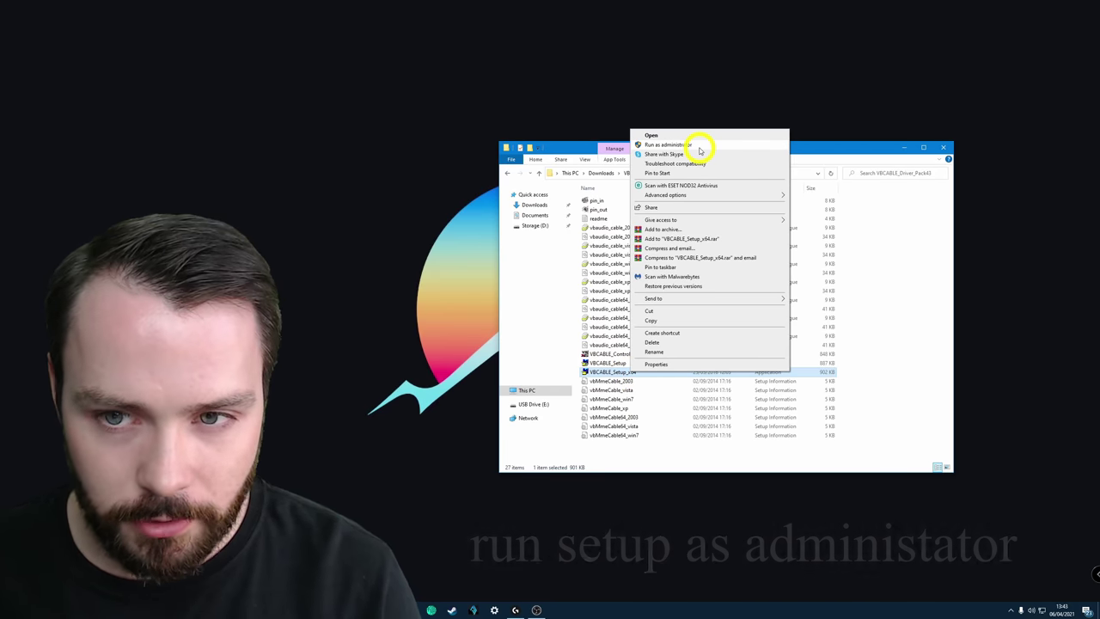
pyautogui.click(699, 151)
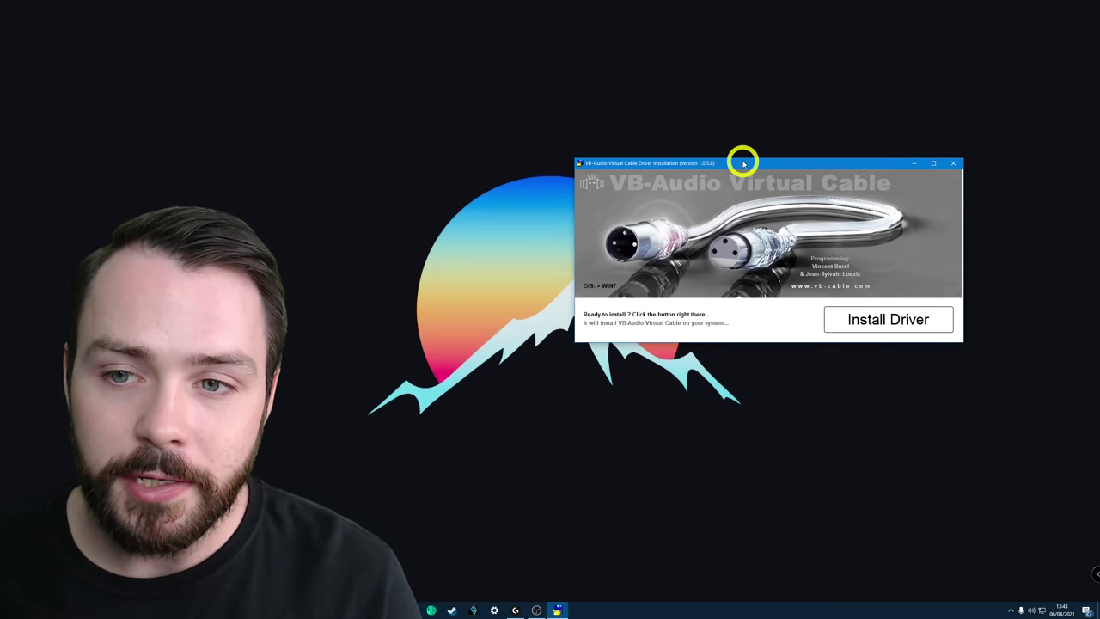
pyautogui.moveTo(744, 159); pyautogui.dragTo(713, 162)
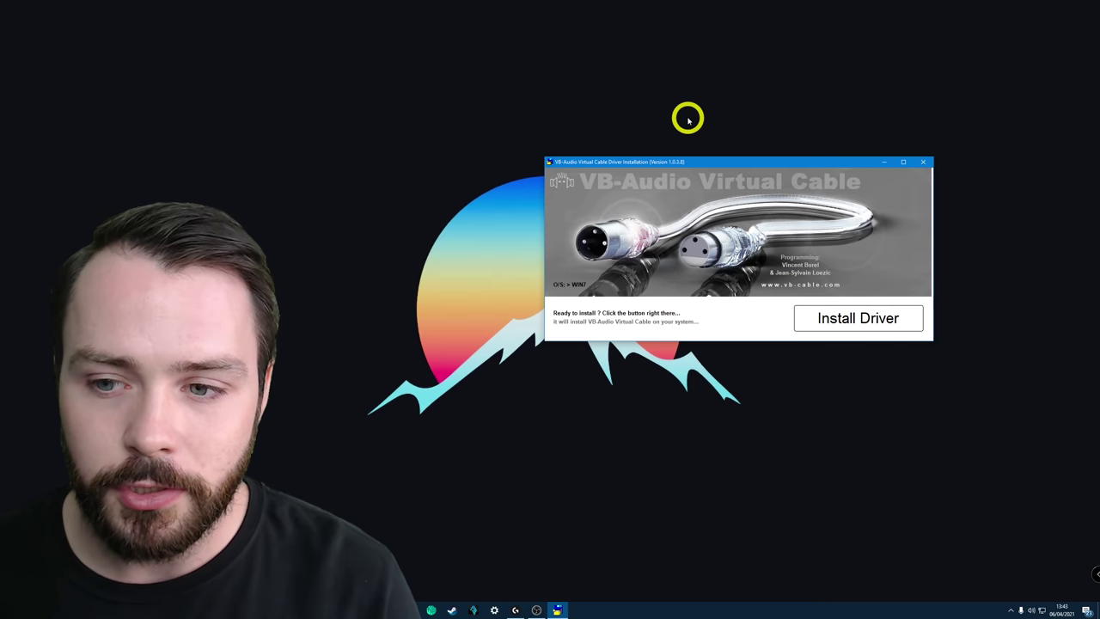
# Step: Install the VB-Audio Virtual Cable driver, acknowledge the completion notice, and close the browser window
pyautogui.click(853, 320)
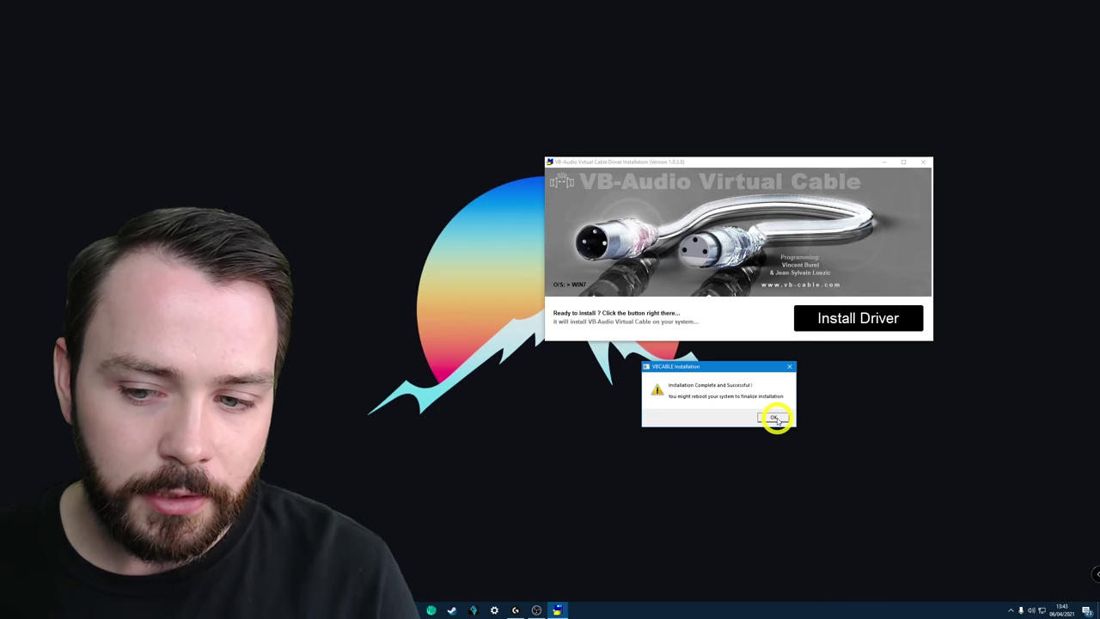
pyautogui.click(774, 418)
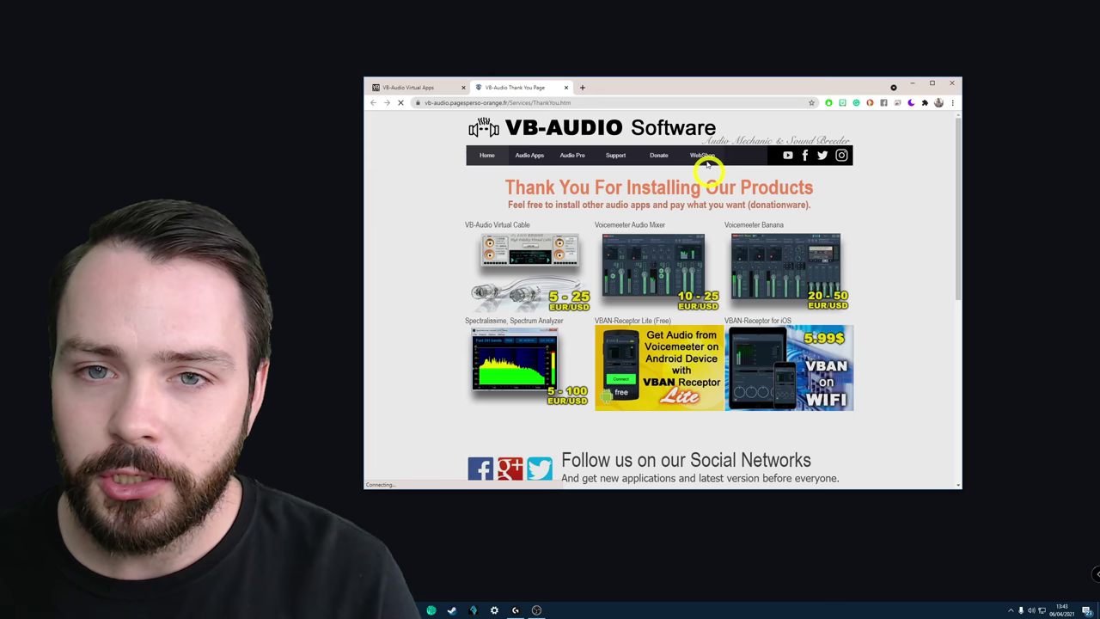
pyautogui.click(953, 83)
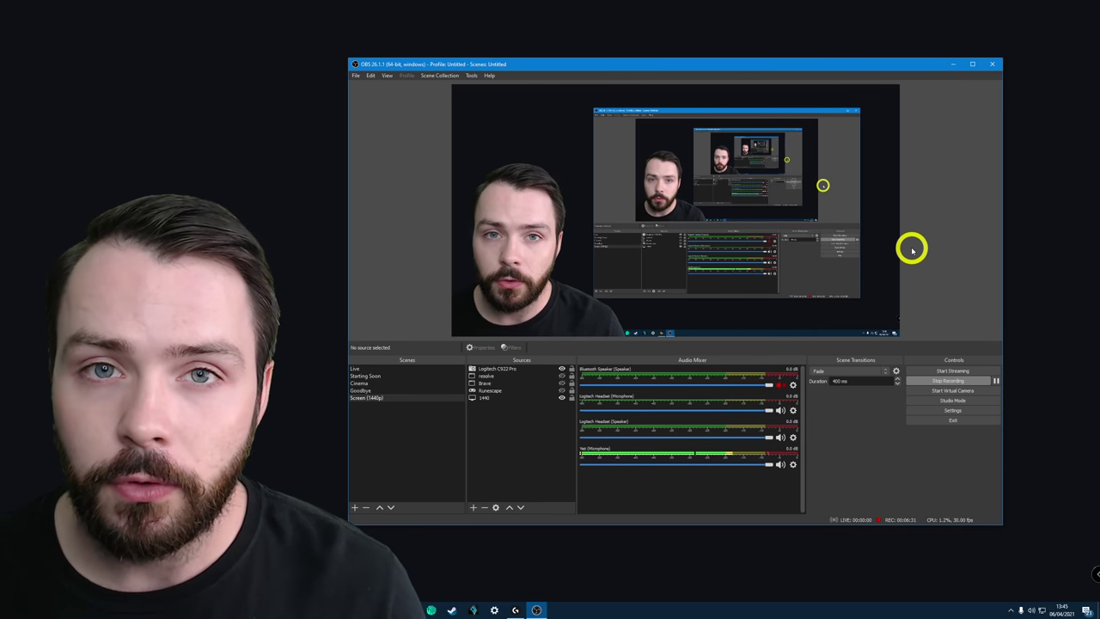
# Step: Set the Windows playback device to the Logitech PRO X Gaming Headset instead of CABLE Input
pyautogui.click(1032, 610)
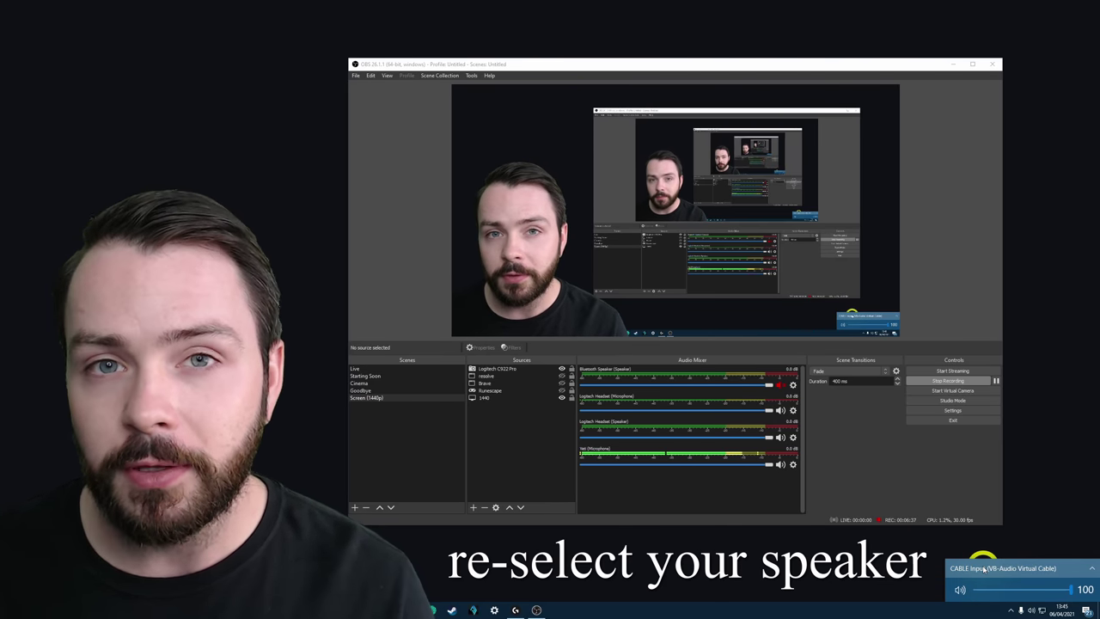
pyautogui.click(984, 568)
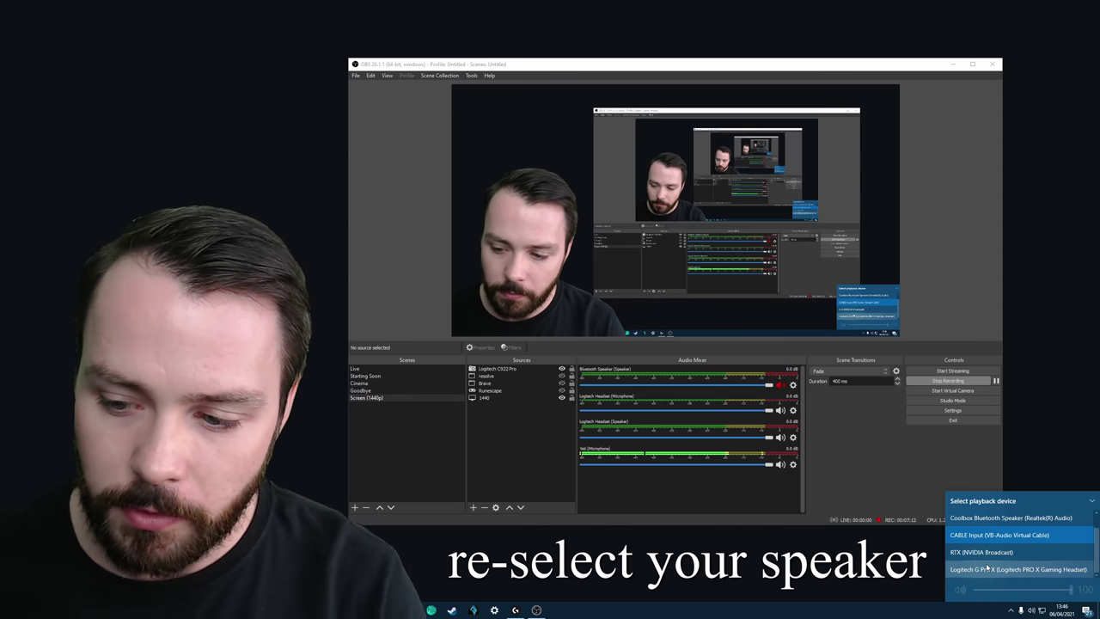
pyautogui.click(988, 569)
pyautogui.click(863, 479)
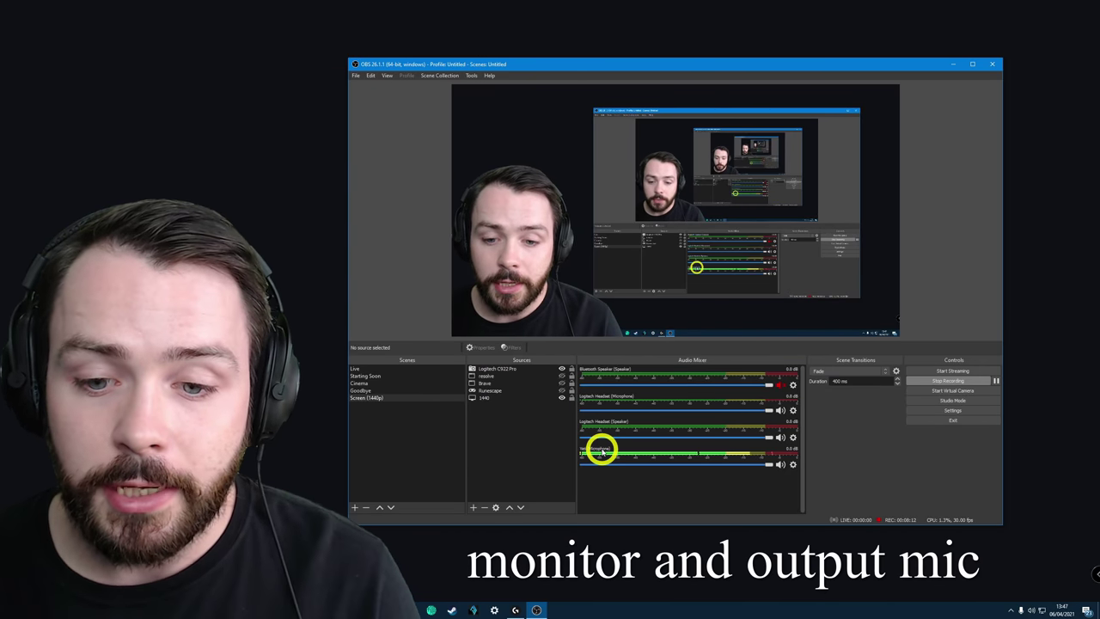
# Step: In the Advanced Audio Properties, set the Yeti microphone's audio monitoring to Monitor and Output
pyautogui.click(793, 464)
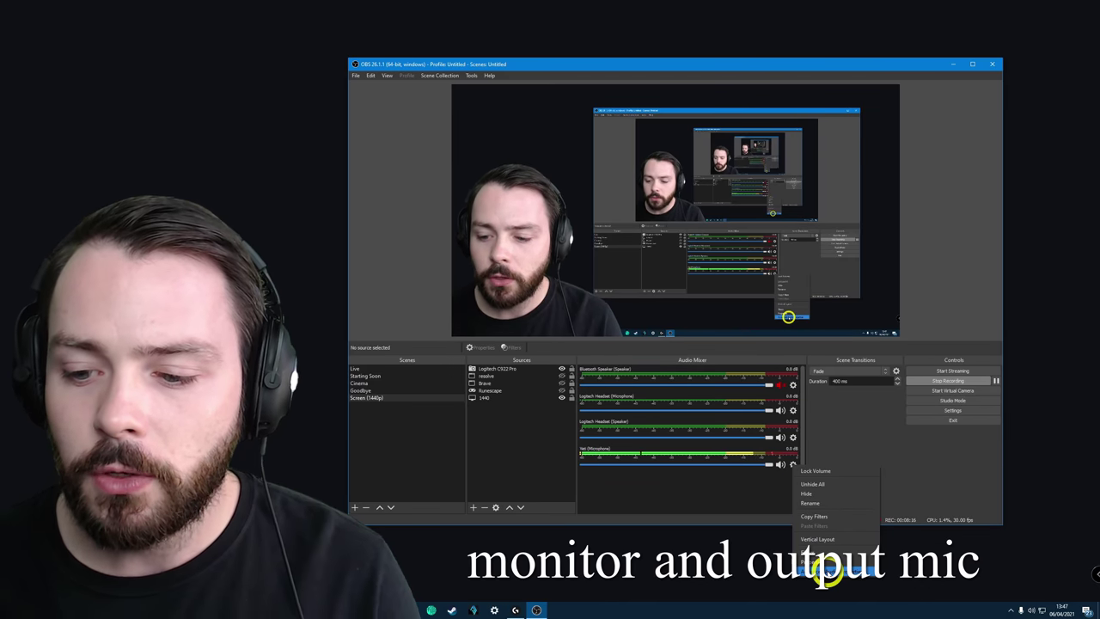
pyautogui.click(826, 570)
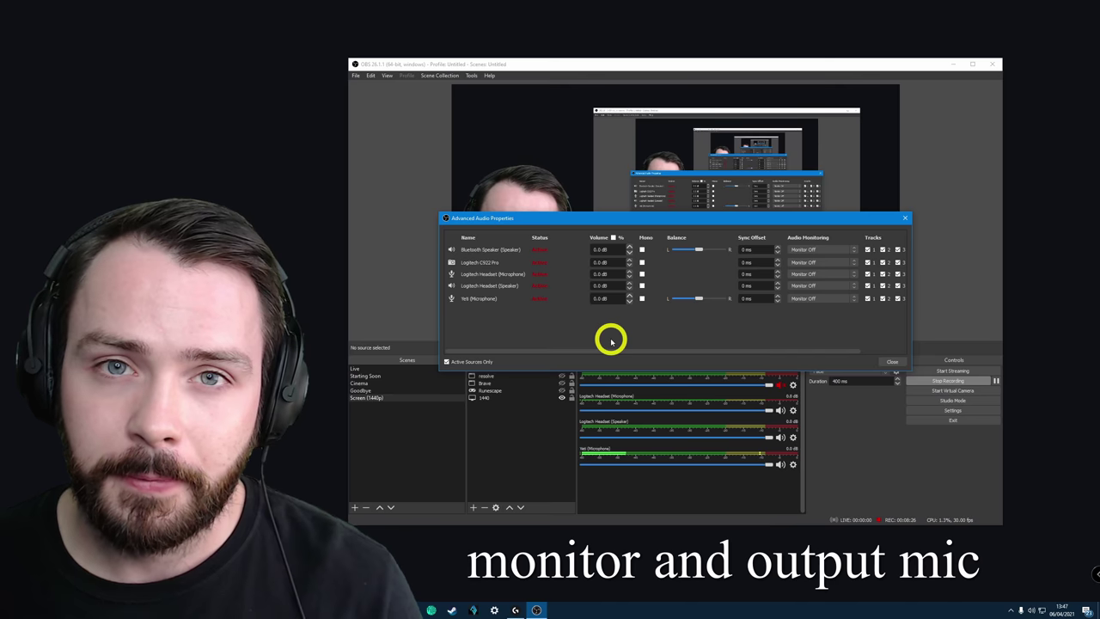
pyautogui.click(838, 298)
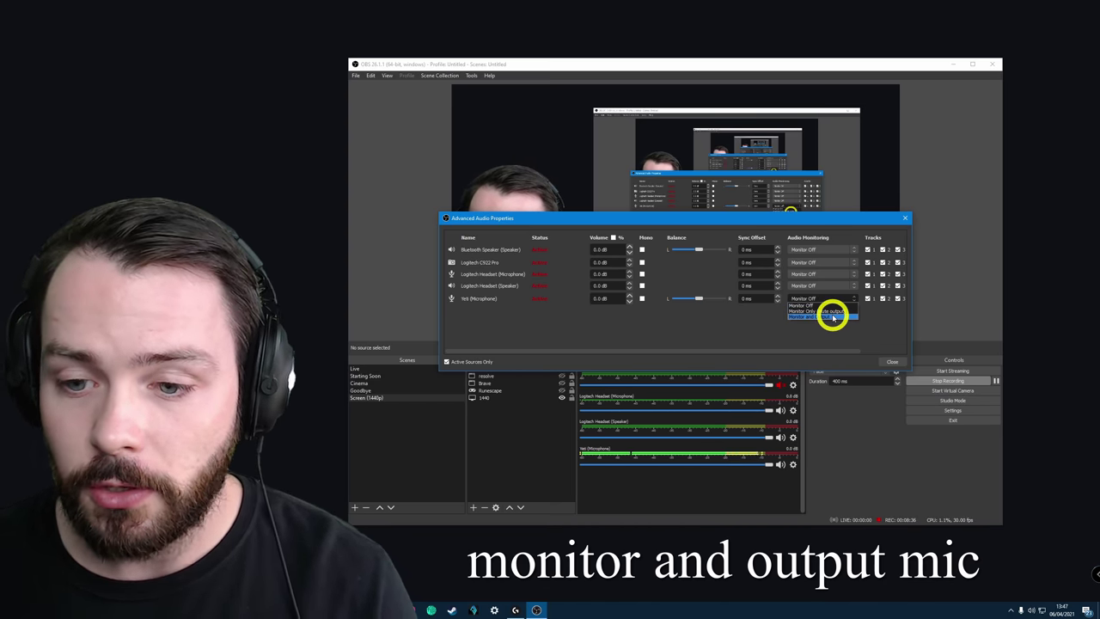
pyautogui.click(833, 317)
# Step: Set the Yeti microphone's audio monitoring to Monitor Off and close the Advanced Audio Properties
pyautogui.click(830, 300)
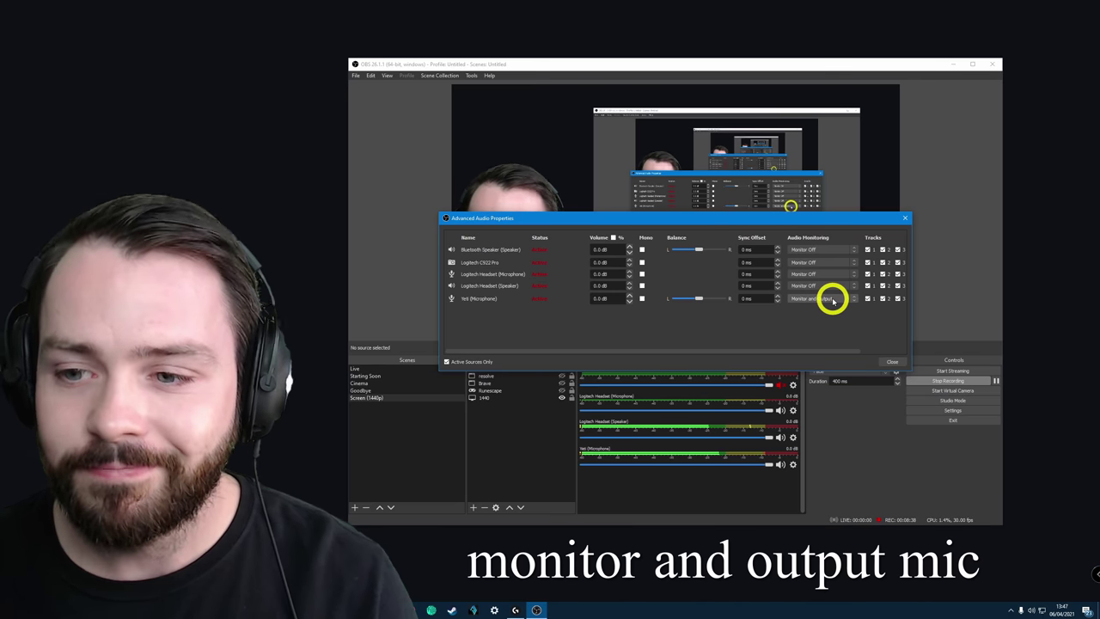
pyautogui.click(813, 305)
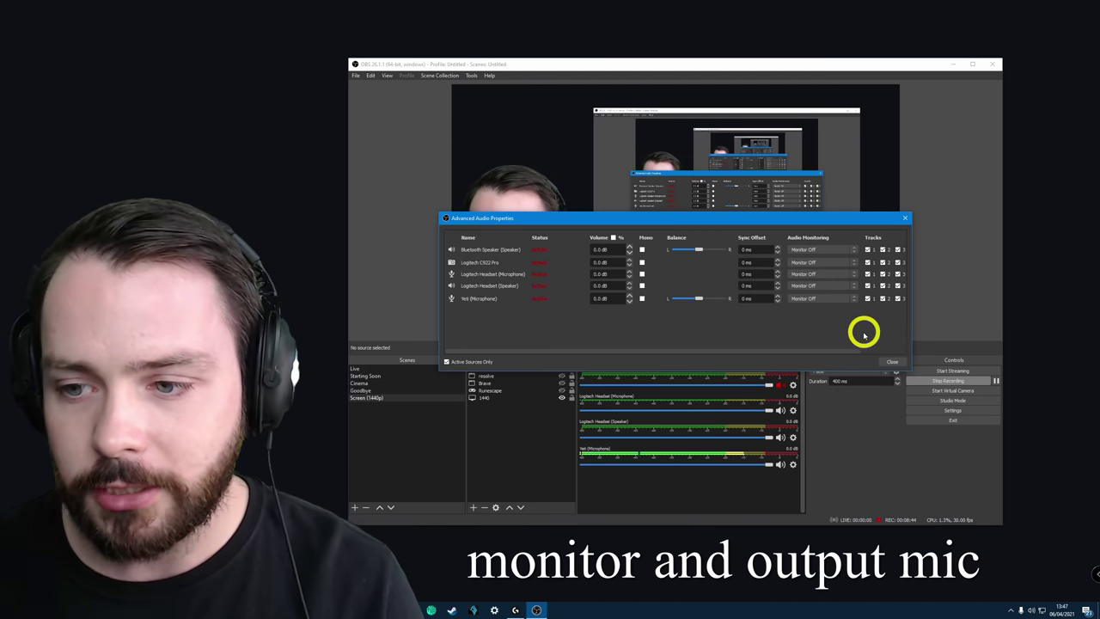
pyautogui.click(895, 361)
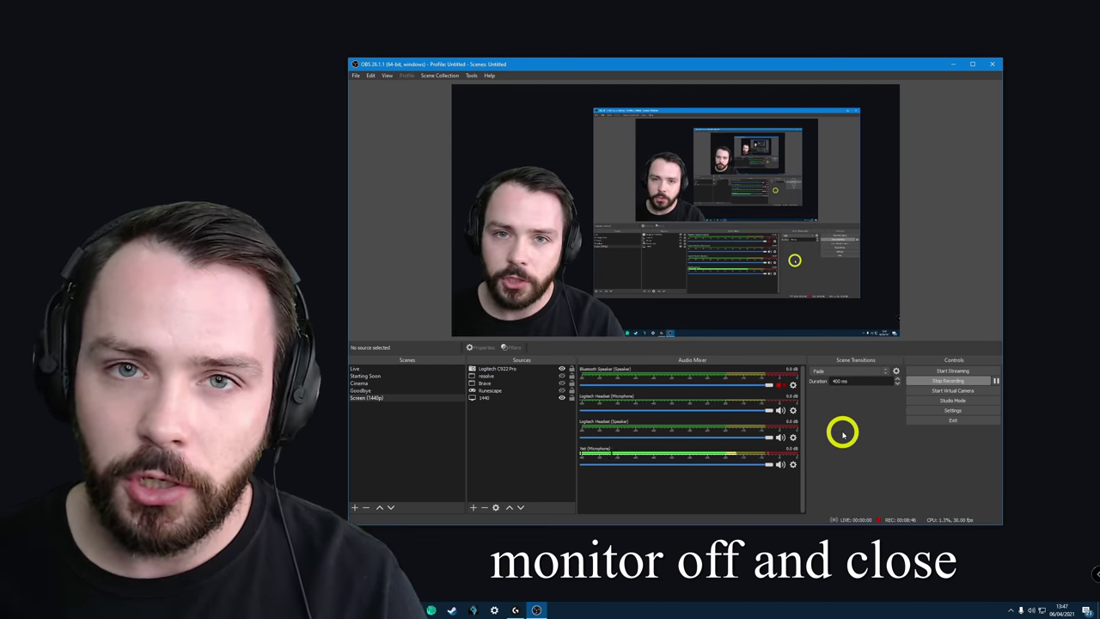
# Step: In the OBS audio settings, set the monitoring device to CABLE Input (VB-Audio Virtual Cable), then apply and close the settings
pyautogui.click(956, 411)
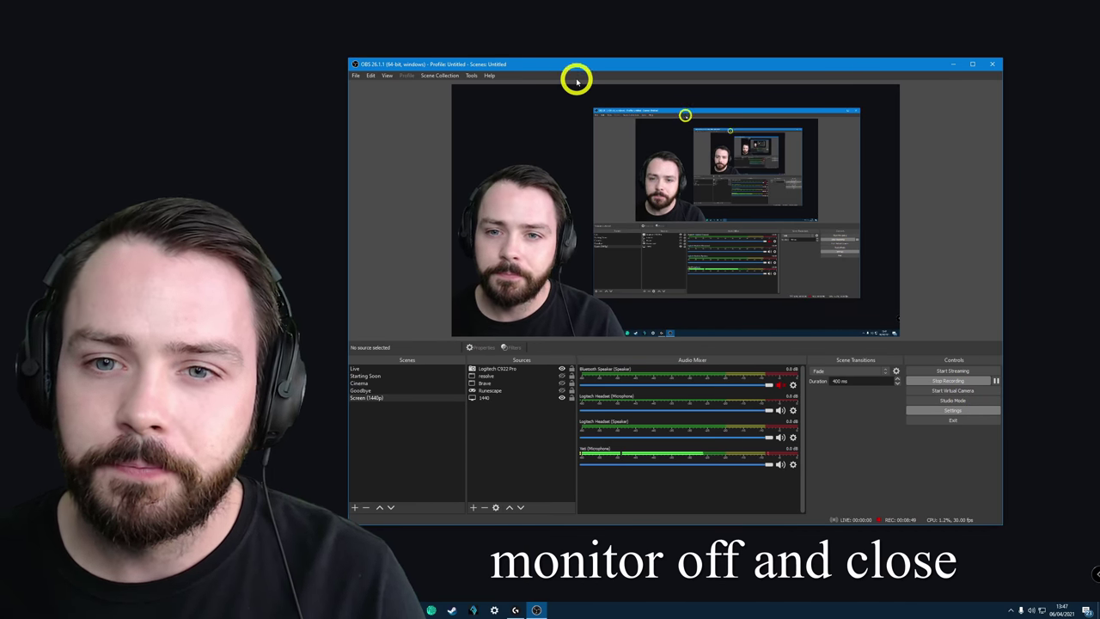
pyautogui.moveTo(593, 118); pyautogui.dragTo(703, 122)
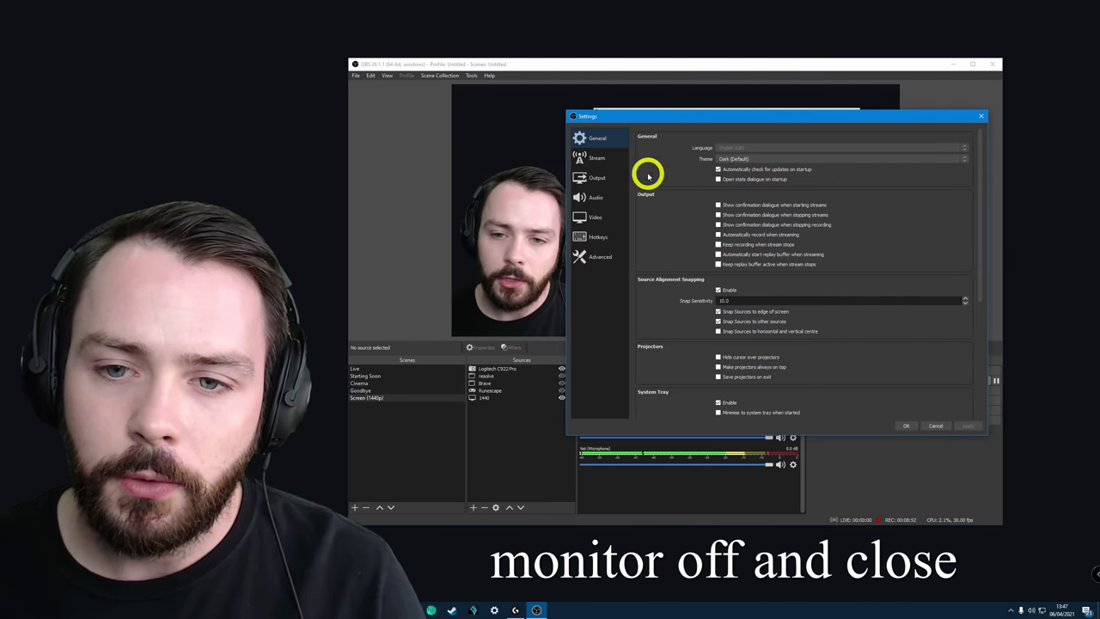
pyautogui.click(611, 204)
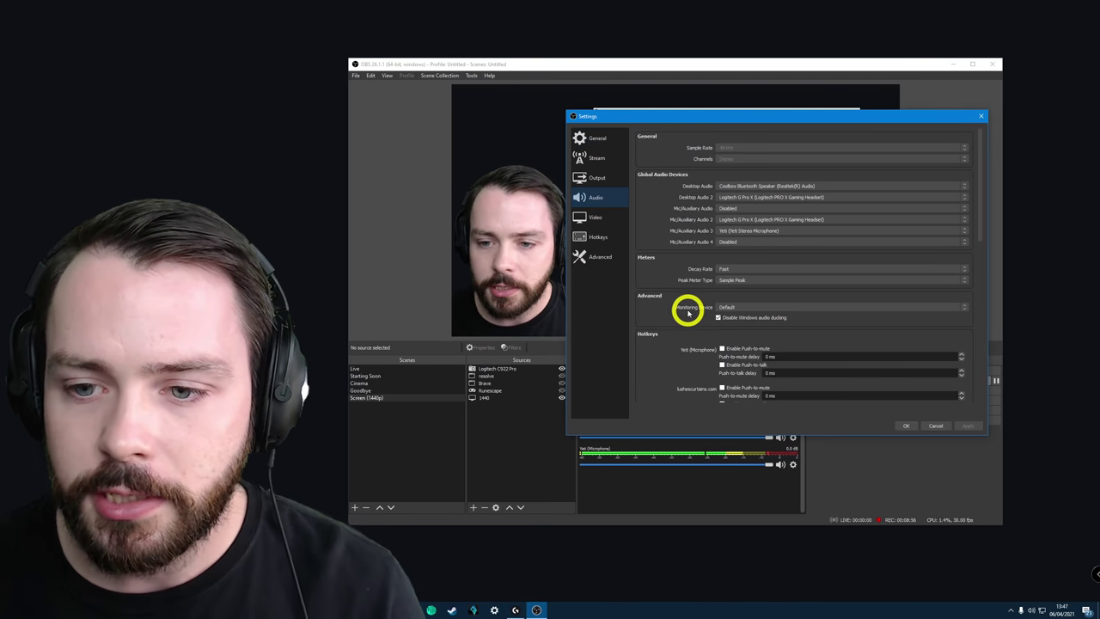
pyautogui.click(737, 307)
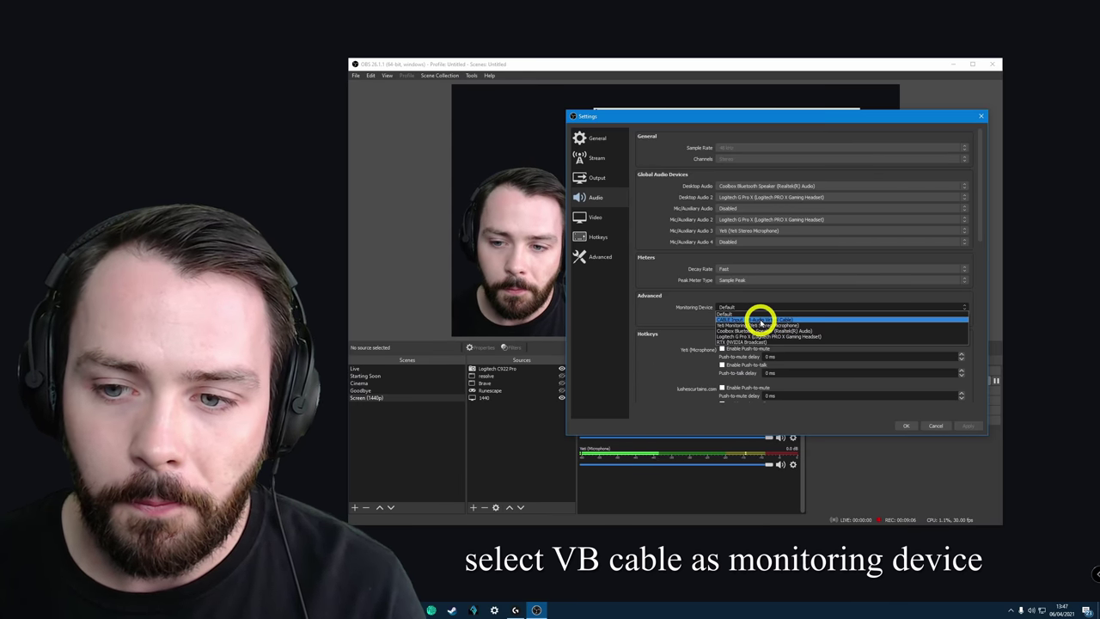
pyautogui.click(761, 322)
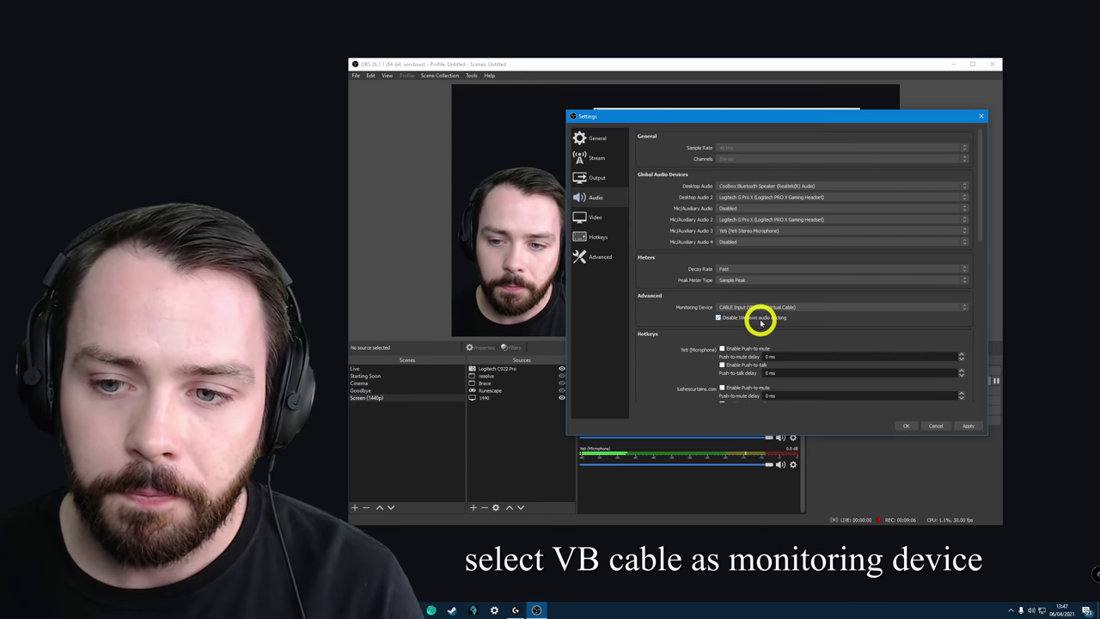
pyautogui.click(969, 427)
pyautogui.click(906, 427)
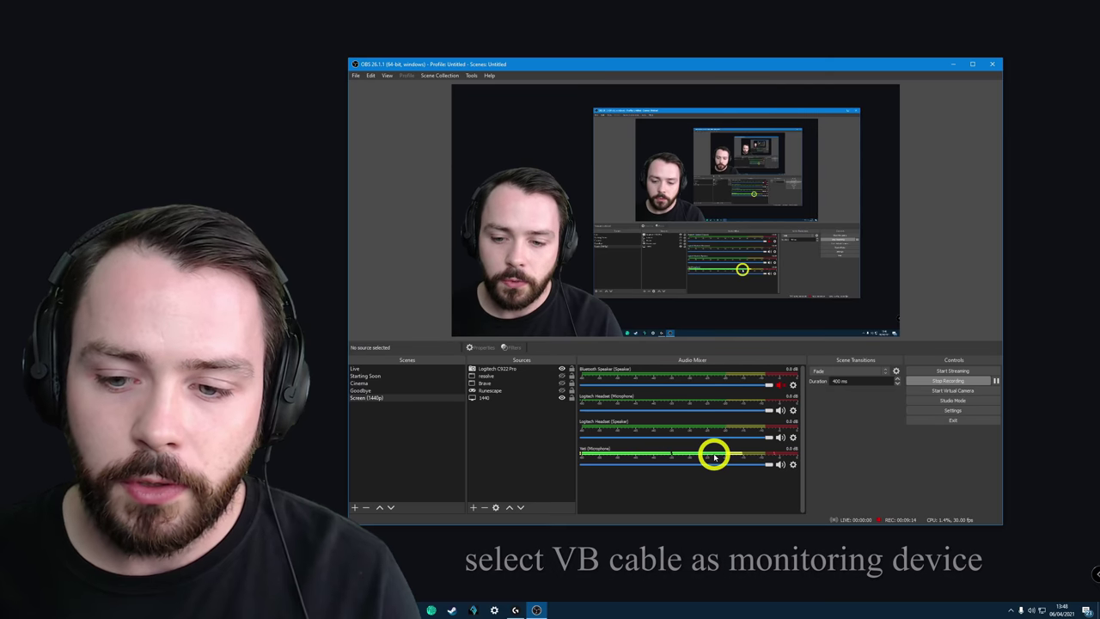
# Step: Set the Yeti microphone's audio monitoring to Monitor and Output and close the Advanced Audio Properties
pyautogui.click(794, 465)
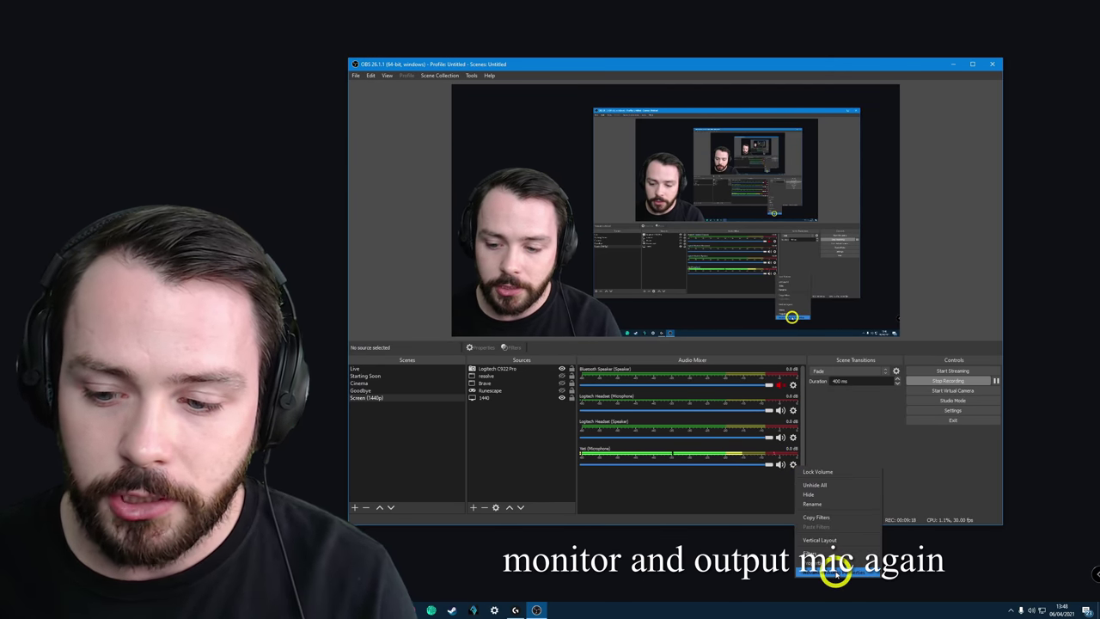
pyautogui.click(834, 573)
pyautogui.click(818, 298)
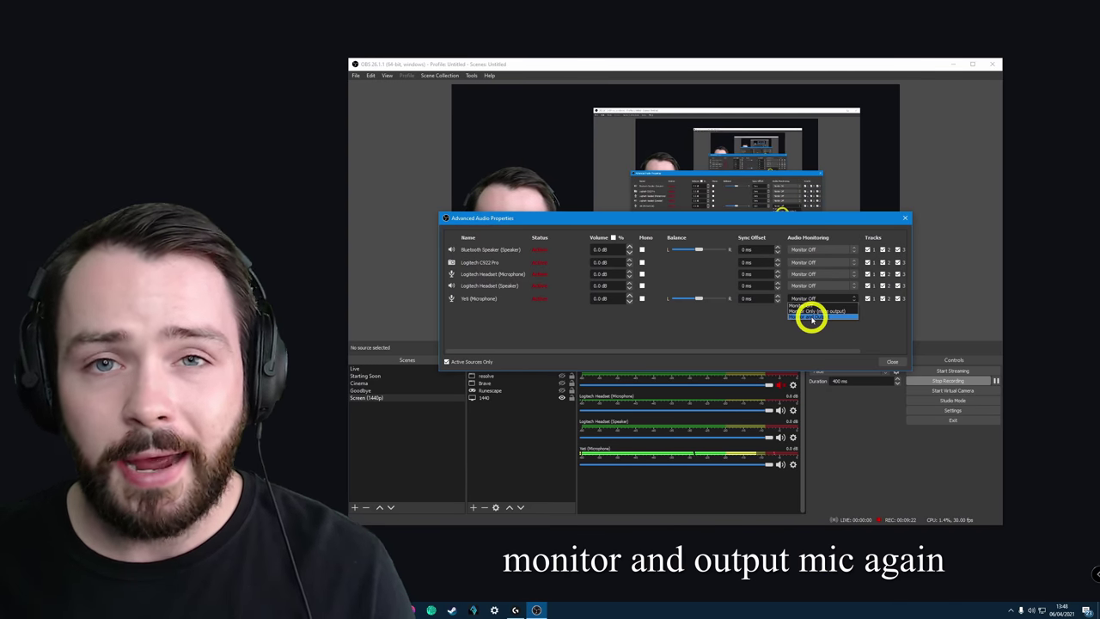
pyautogui.click(812, 317)
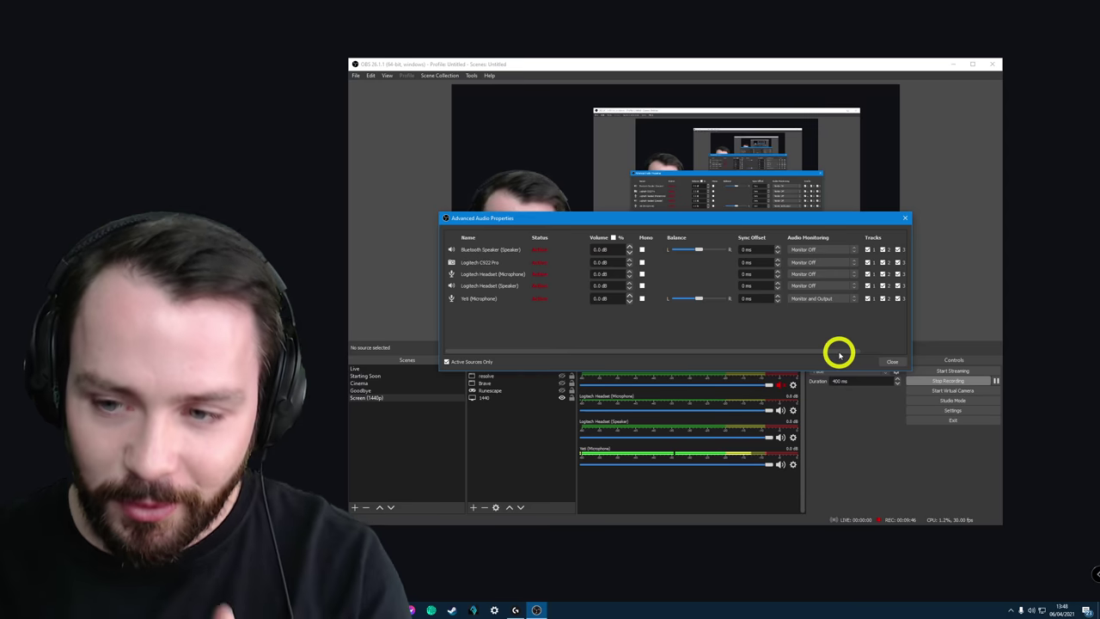
pyautogui.click(892, 361)
# Step: Review the audio filters applied to the Yeti microphone and close the filter window
pyautogui.rightClick(593, 448)
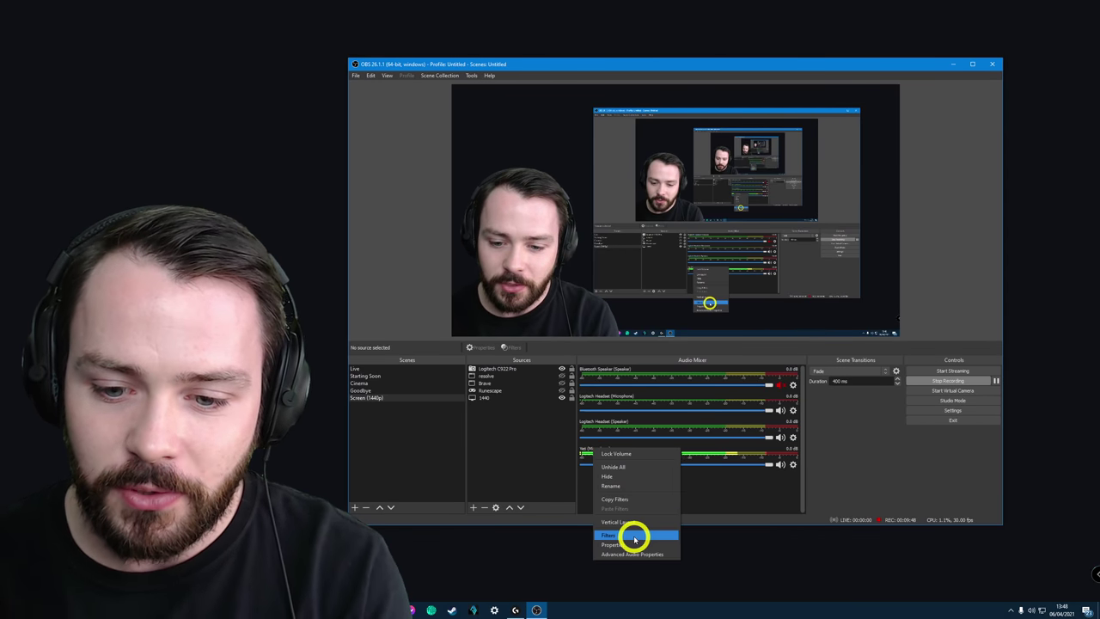
pyautogui.click(634, 536)
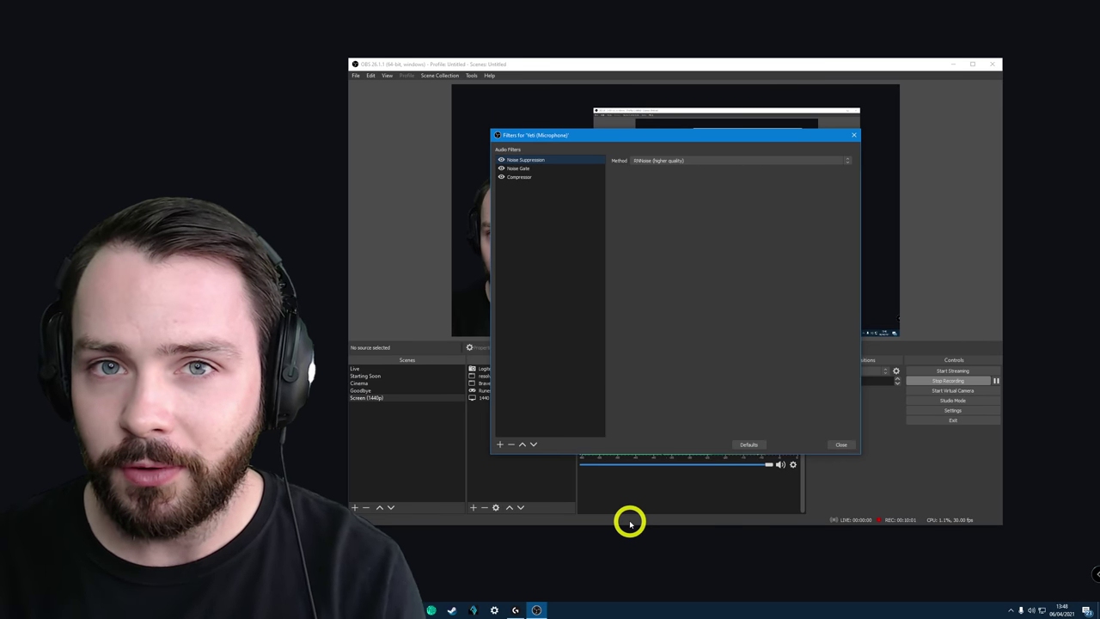
pyautogui.click(842, 445)
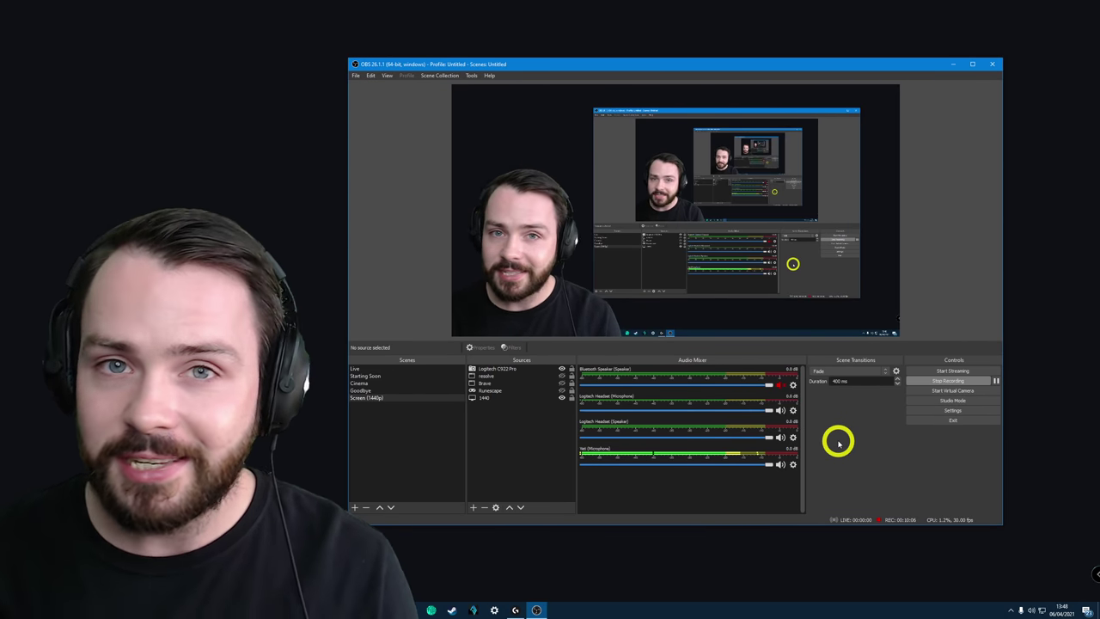
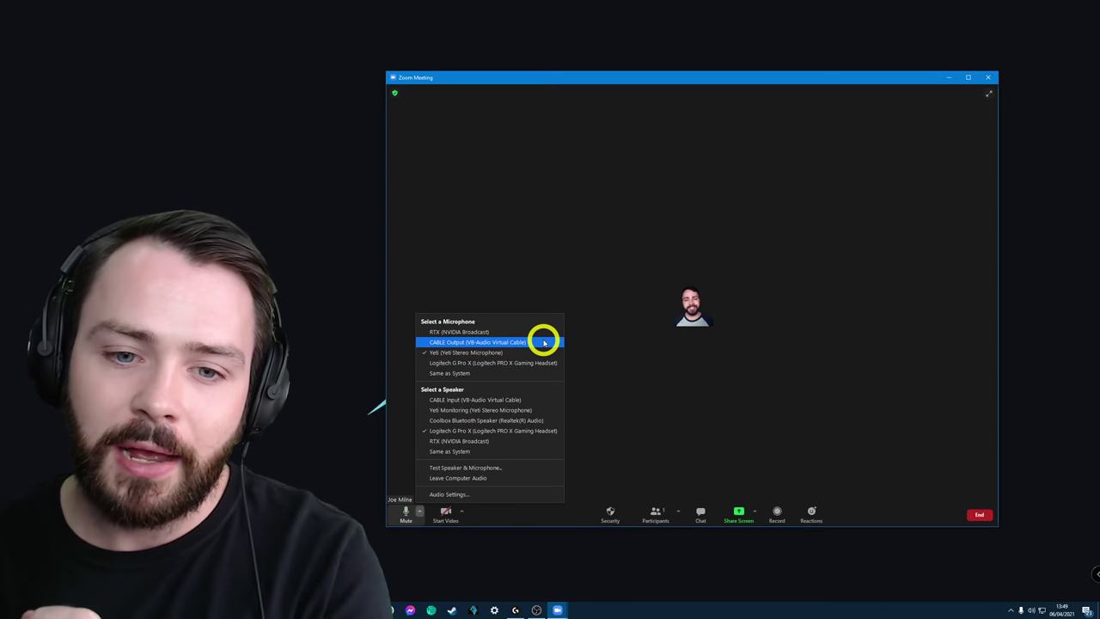
# Step: In the Zoom meeting, start recording and switch the microphone to CABLE Output (VB-Audio Virtual Cable)
pyautogui.click(545, 343)
pyautogui.click(779, 513)
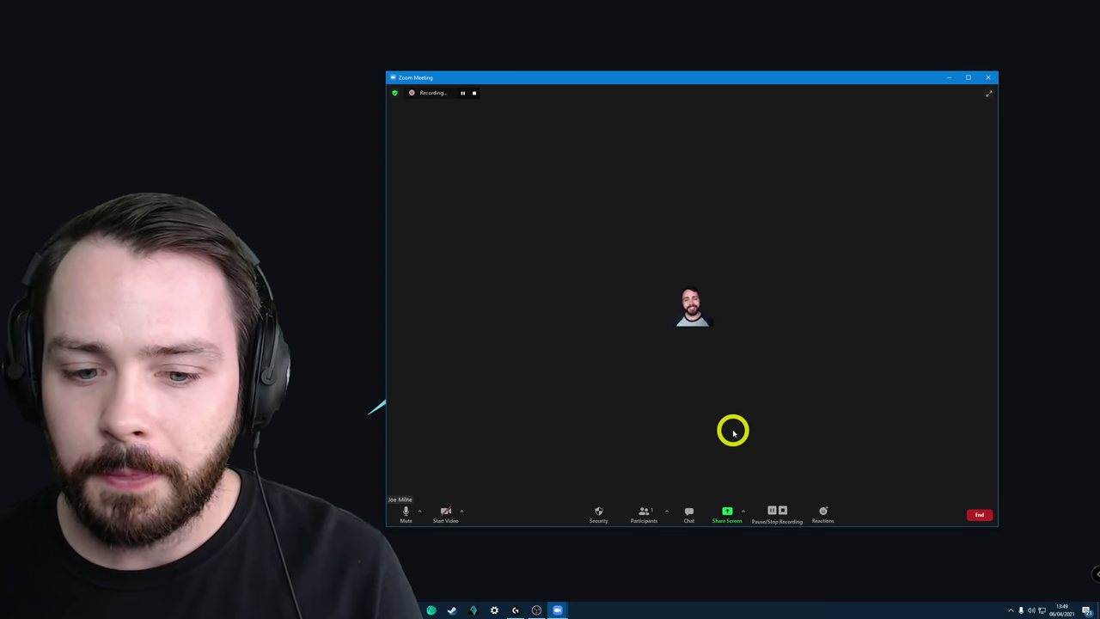
pyautogui.click(420, 513)
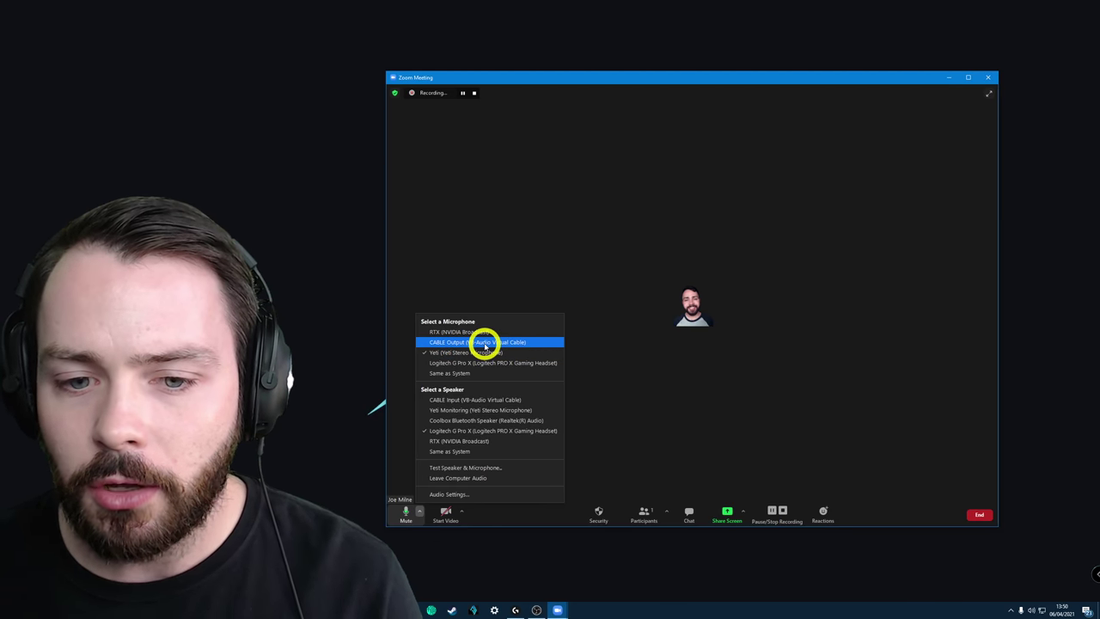
pyautogui.click(485, 344)
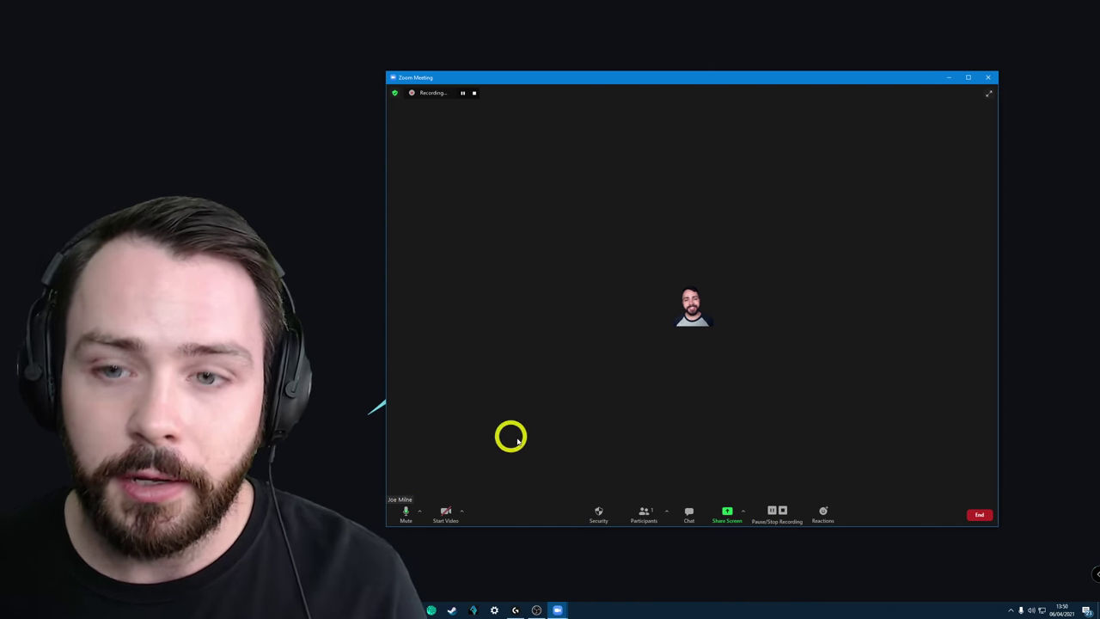
# Step: Stop the Zoom recording and end the meeting
pyautogui.click(782, 509)
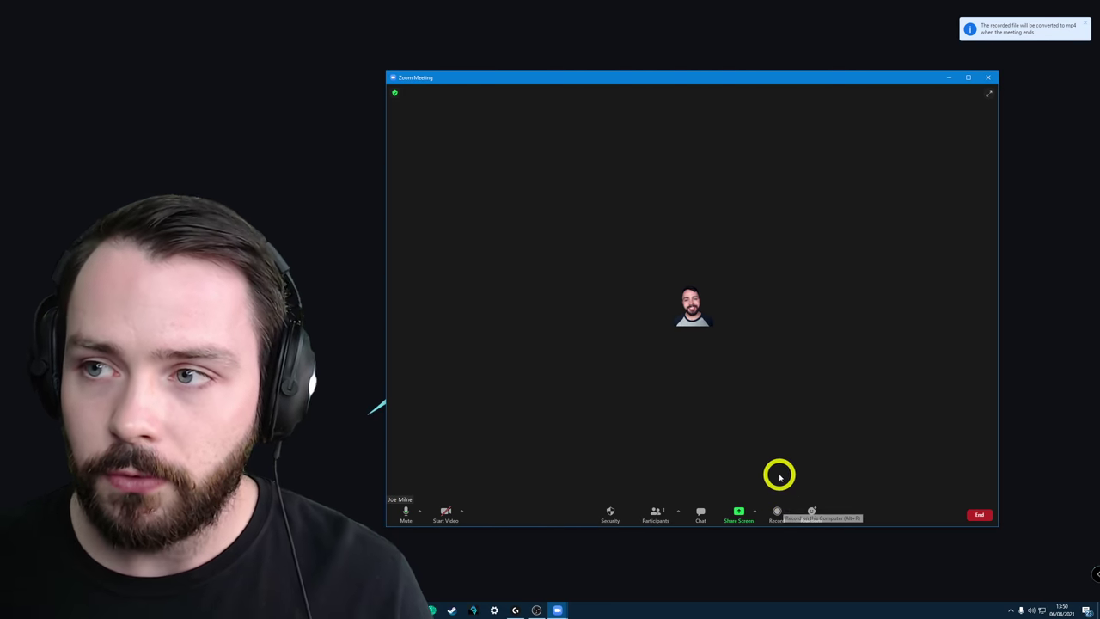
pyautogui.click(979, 514)
pyautogui.click(925, 473)
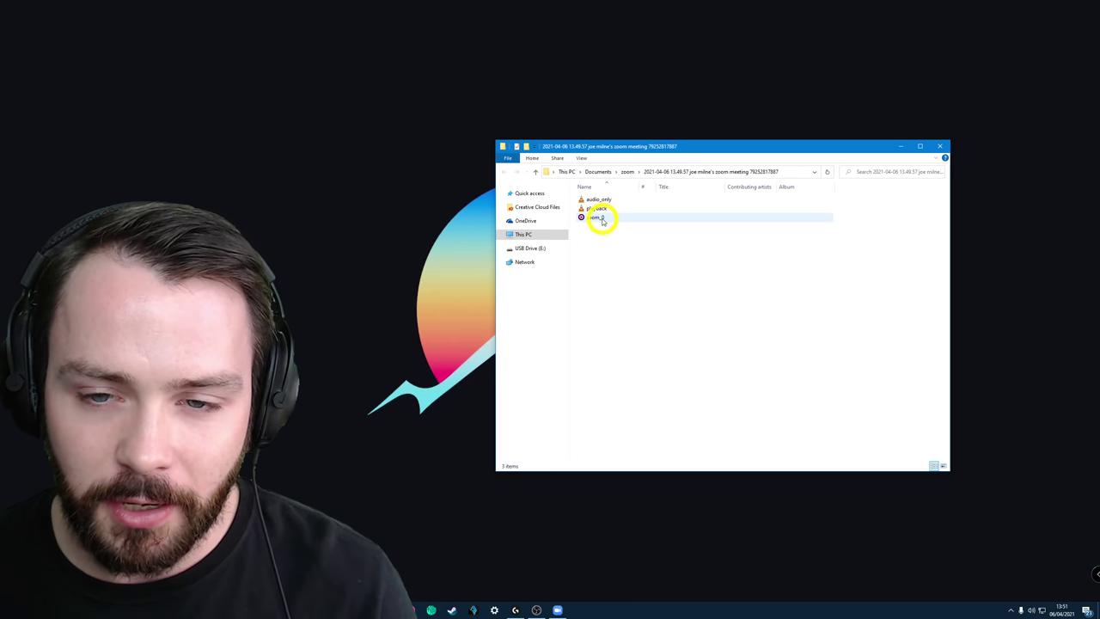
# Step: Play the zoom_0 recording to check the microphone audio, and close the player and the recordings folder
pyautogui.doubleClick(602, 221)
pyautogui.moveTo(601, 216); pyautogui.dragTo(619, 245)
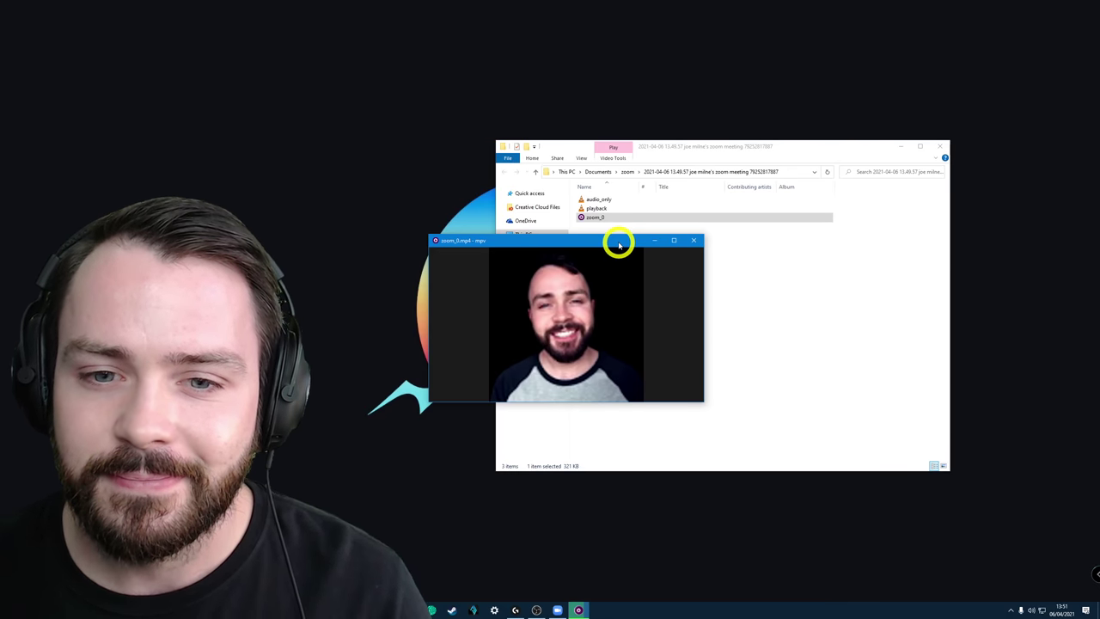
pyautogui.click(694, 241)
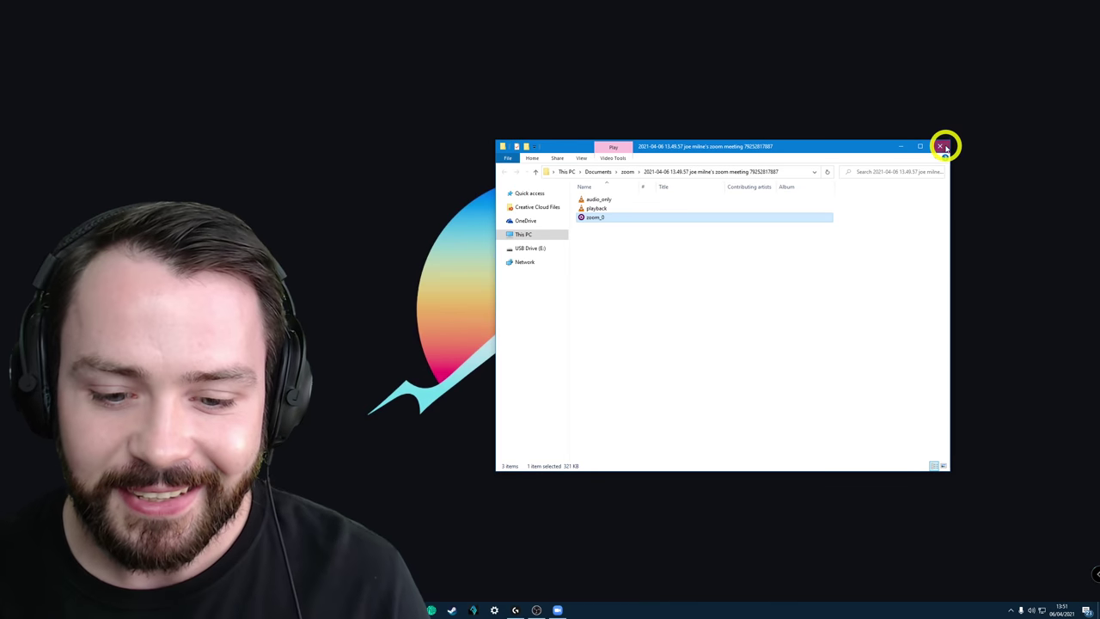
pyautogui.click(943, 147)
# Step: Switch to OBS and unmute the Logitech Headset (Microphone) source in the audio mixer
pyautogui.click(536, 609)
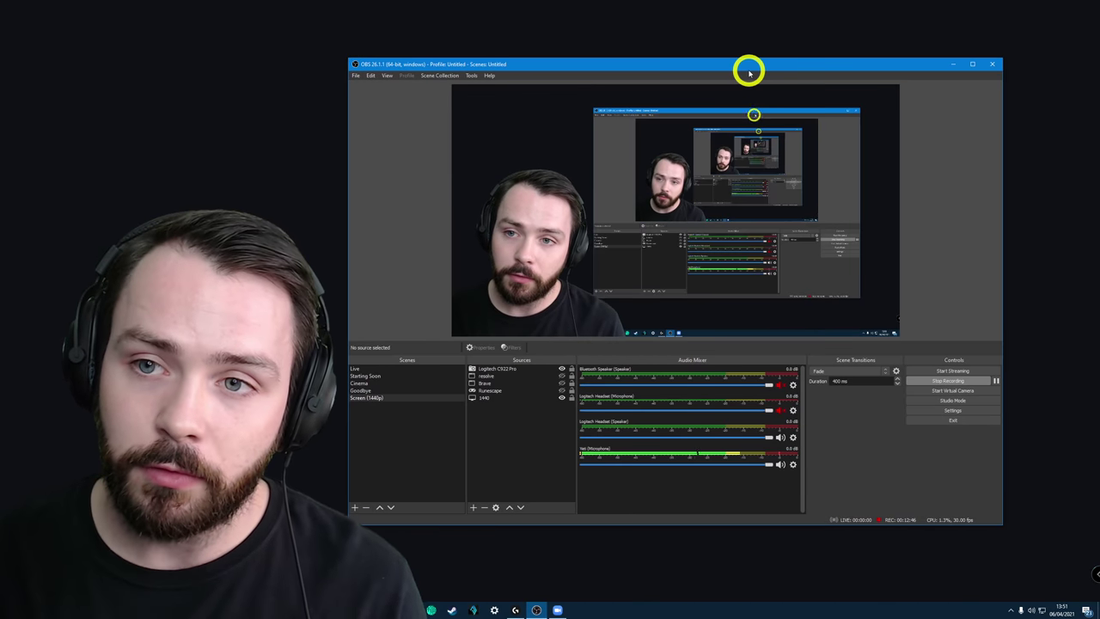
pyautogui.moveTo(766, 68); pyautogui.dragTo(778, 71)
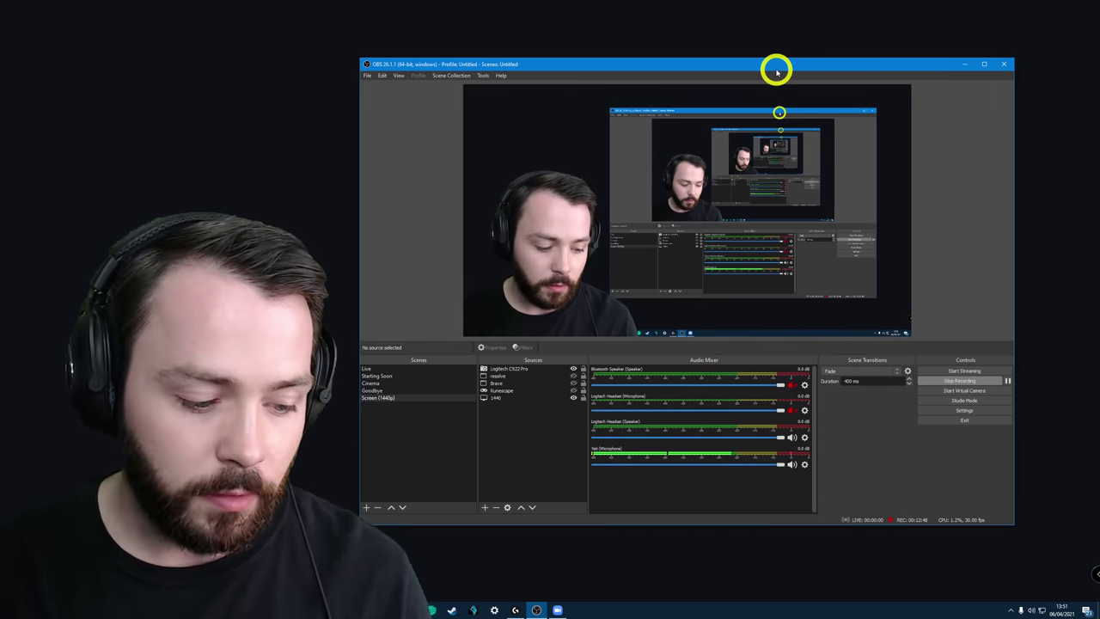
pyautogui.click(792, 410)
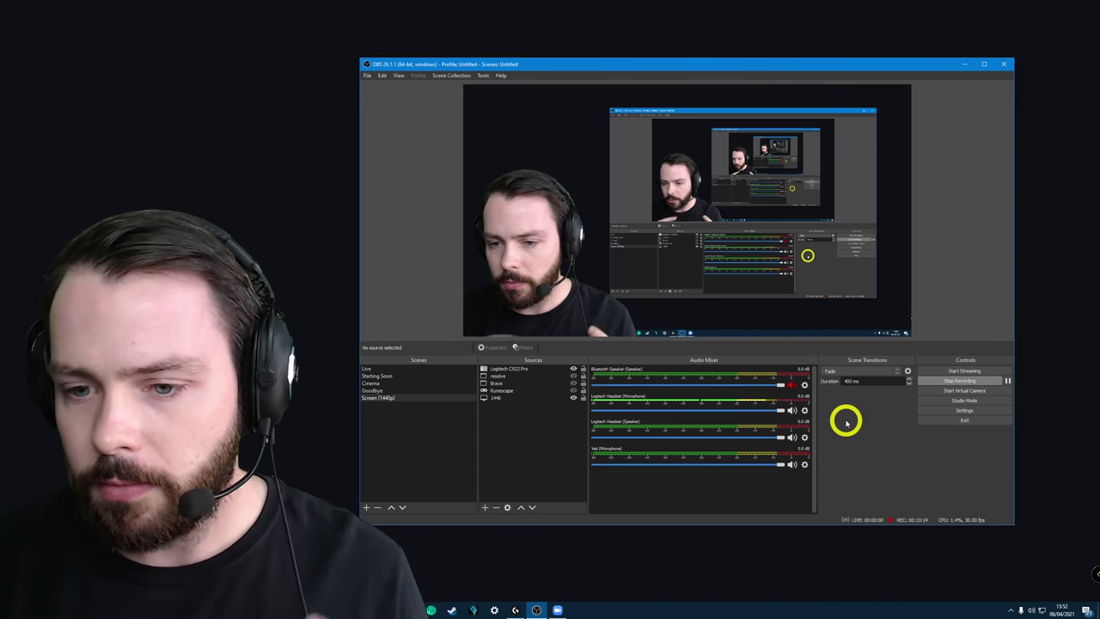
# Step: Set the Logitech Headset (Microphone) audio monitoring to Monitor and Output and close the Advanced Audio Properties
pyautogui.rightClick(746, 404)
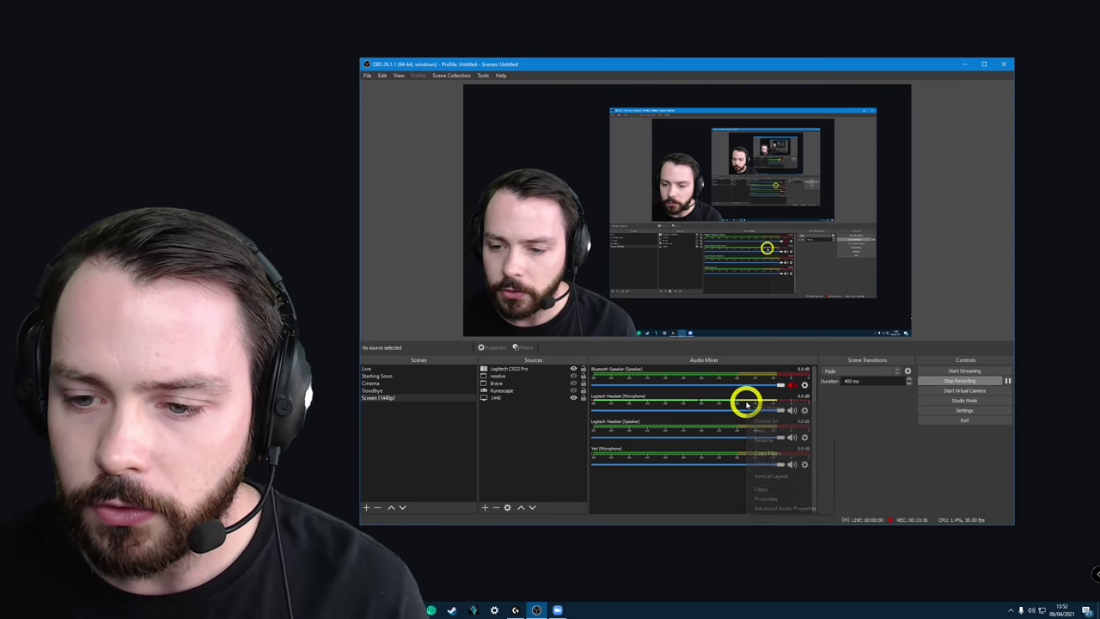
pyautogui.click(772, 510)
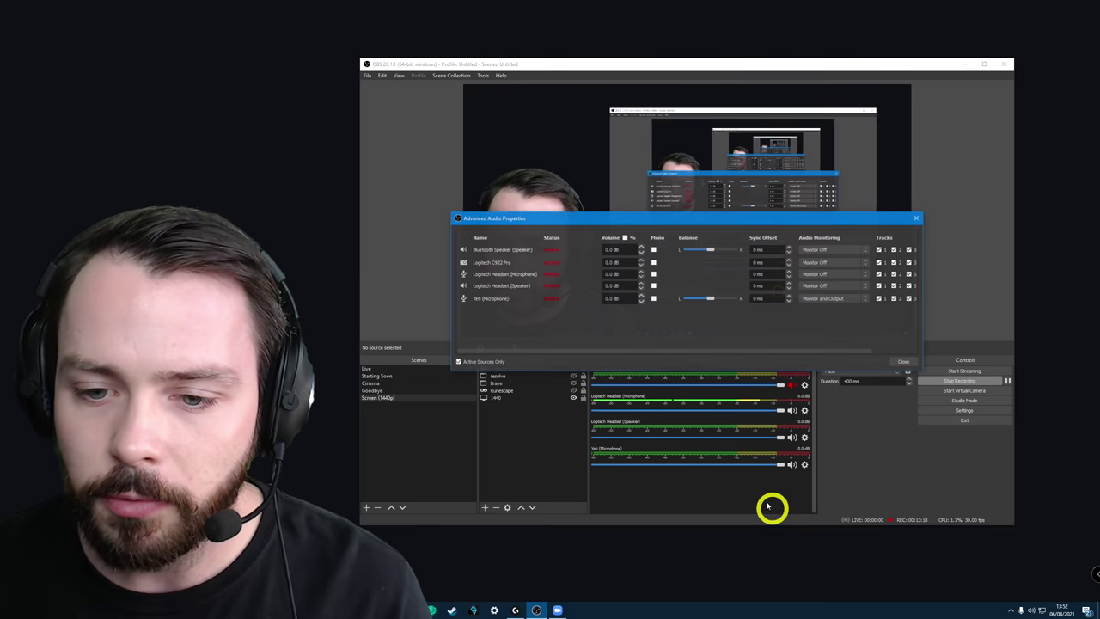
pyautogui.click(812, 275)
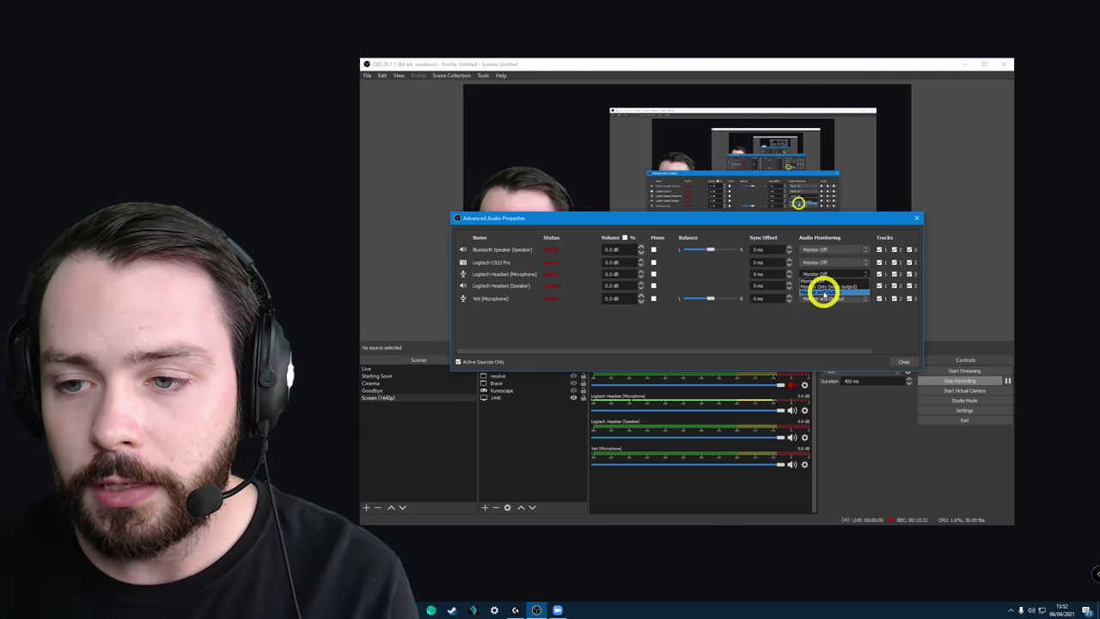
pyautogui.click(823, 294)
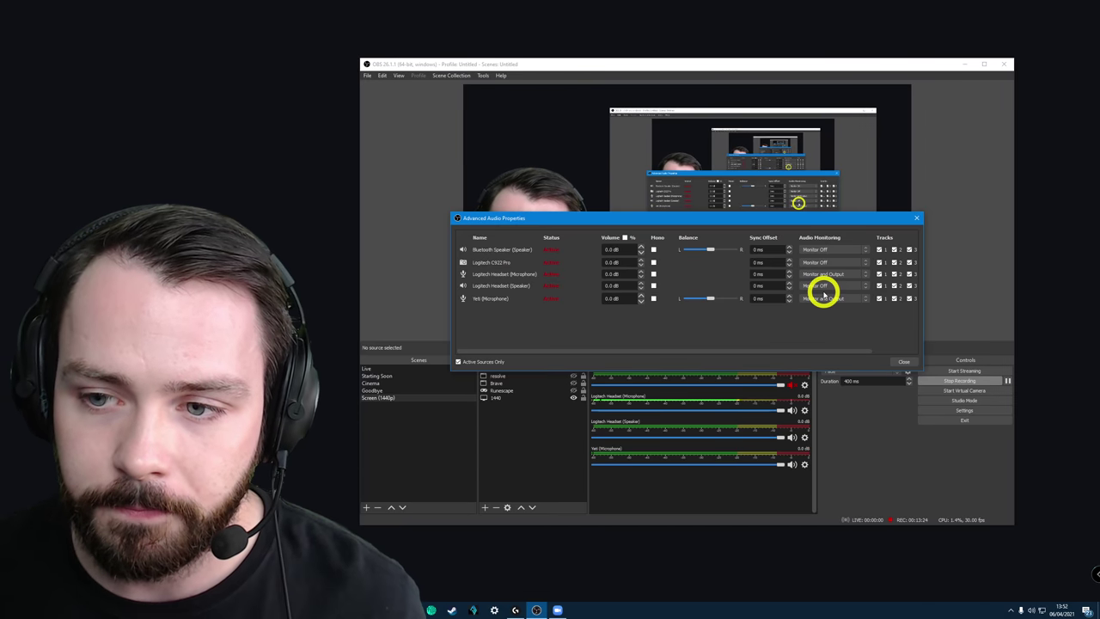
pyautogui.press('Escape')
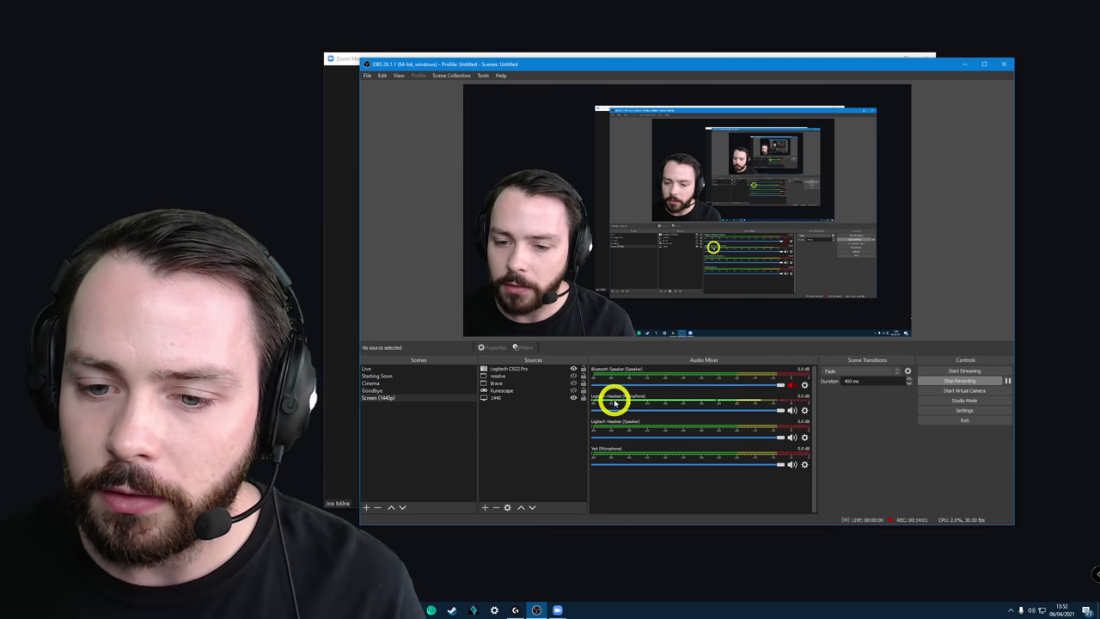
# Step: Open the audio filters of the Logitech Headset (Microphone) and move the filter window slightly aside
pyautogui.click(805, 410)
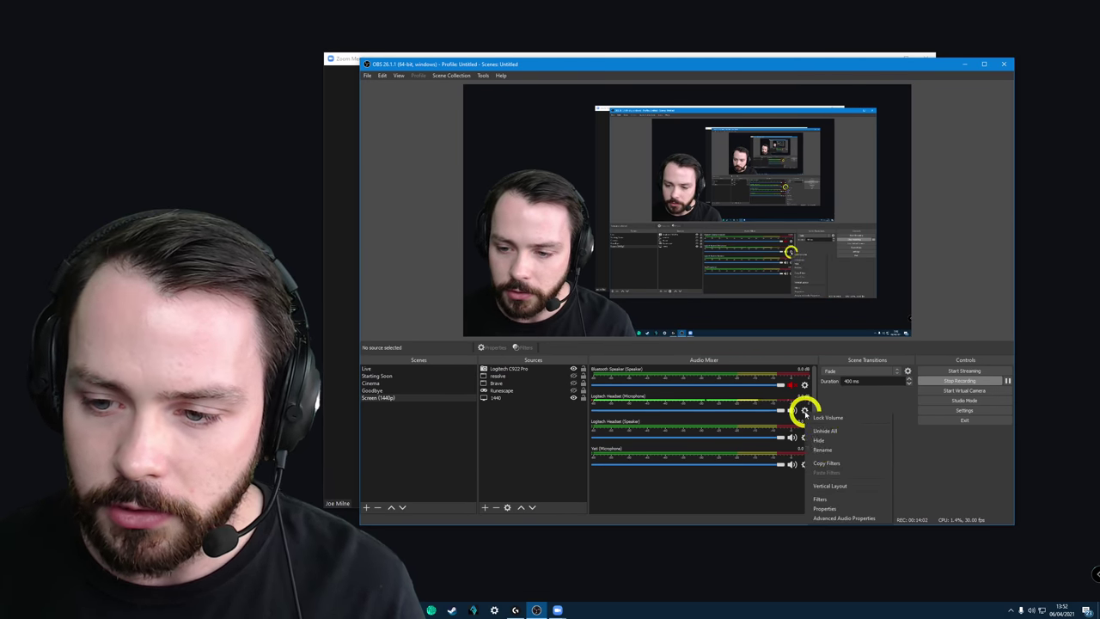
pyautogui.click(829, 501)
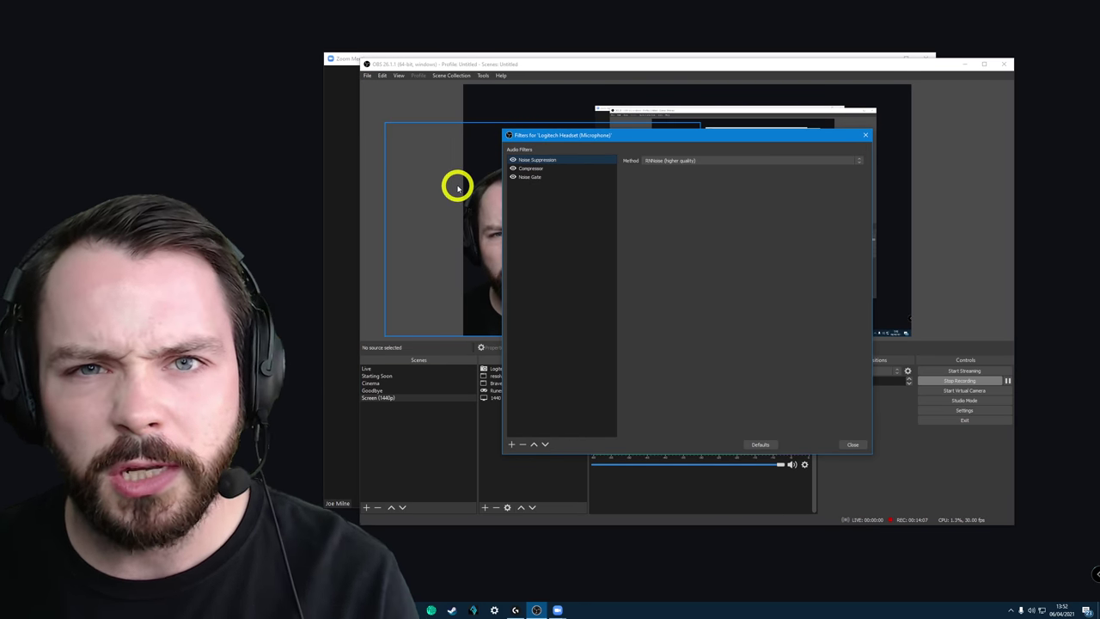
pyautogui.moveTo(707, 137); pyautogui.dragTo(731, 134)
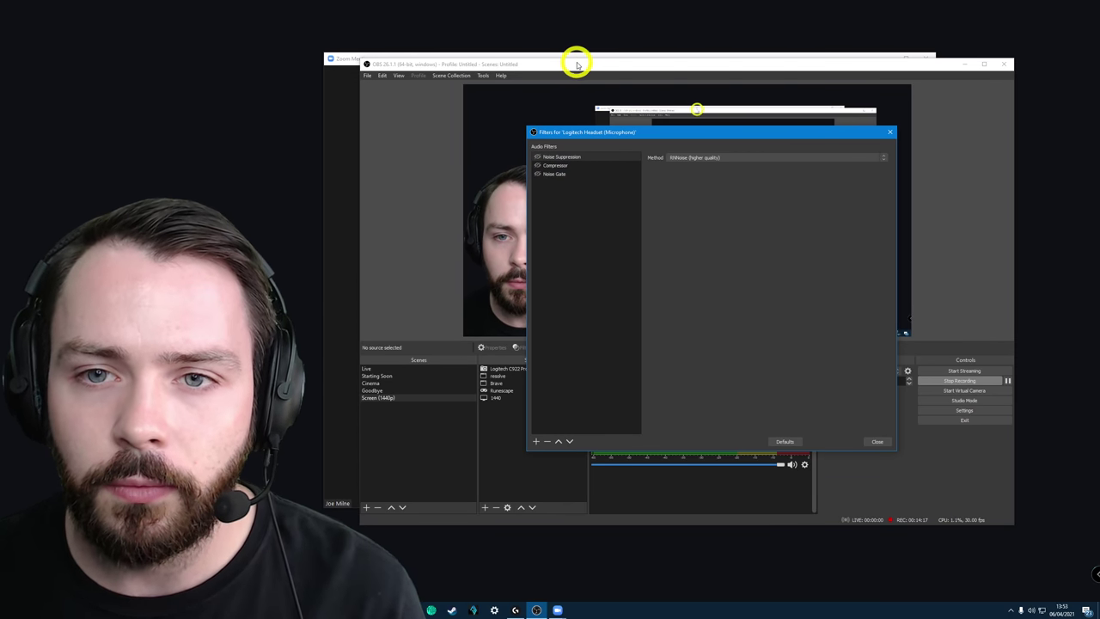
# Step: Start recording in the Zoom meeting and return to the Logitech Headset microphone's filter window in OBS
pyautogui.moveTo(580, 55); pyautogui.dragTo(541, 34)
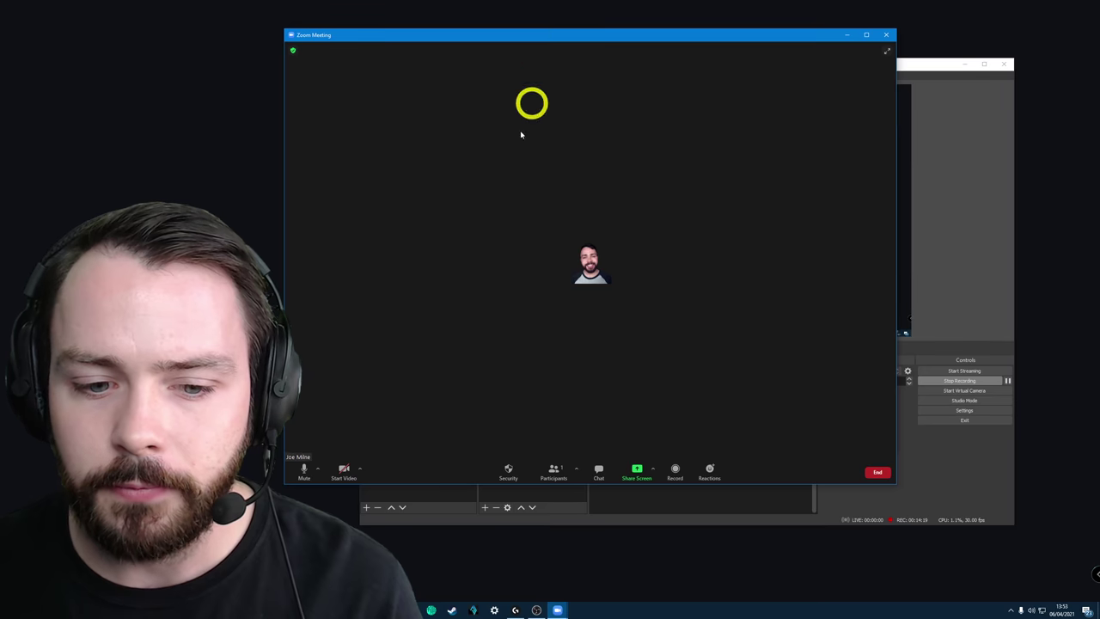
pyautogui.click(676, 471)
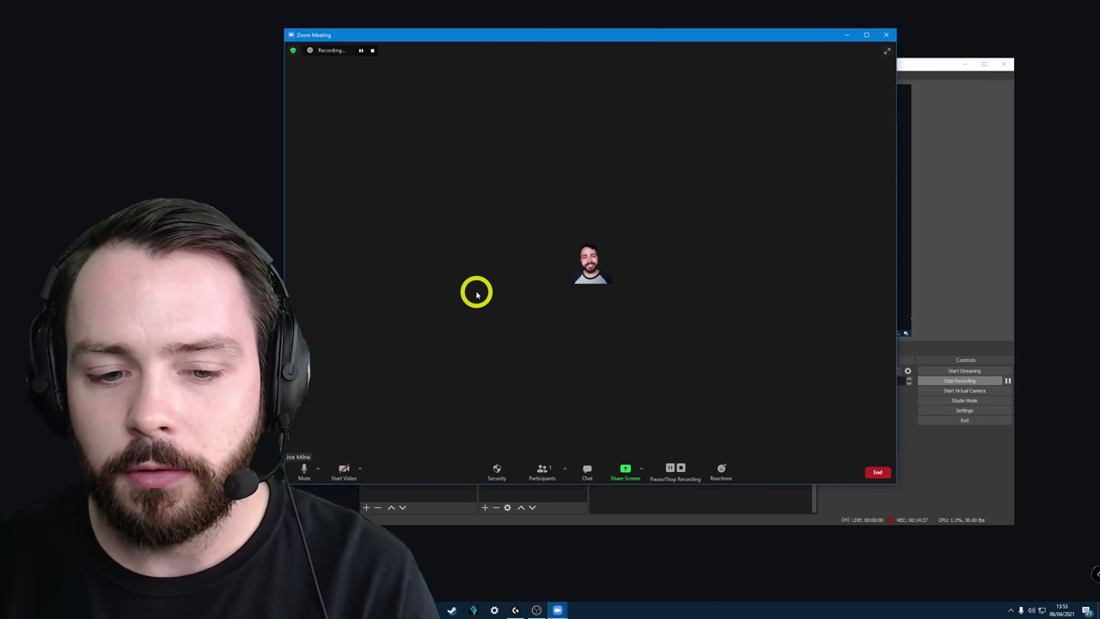
pyautogui.click(318, 469)
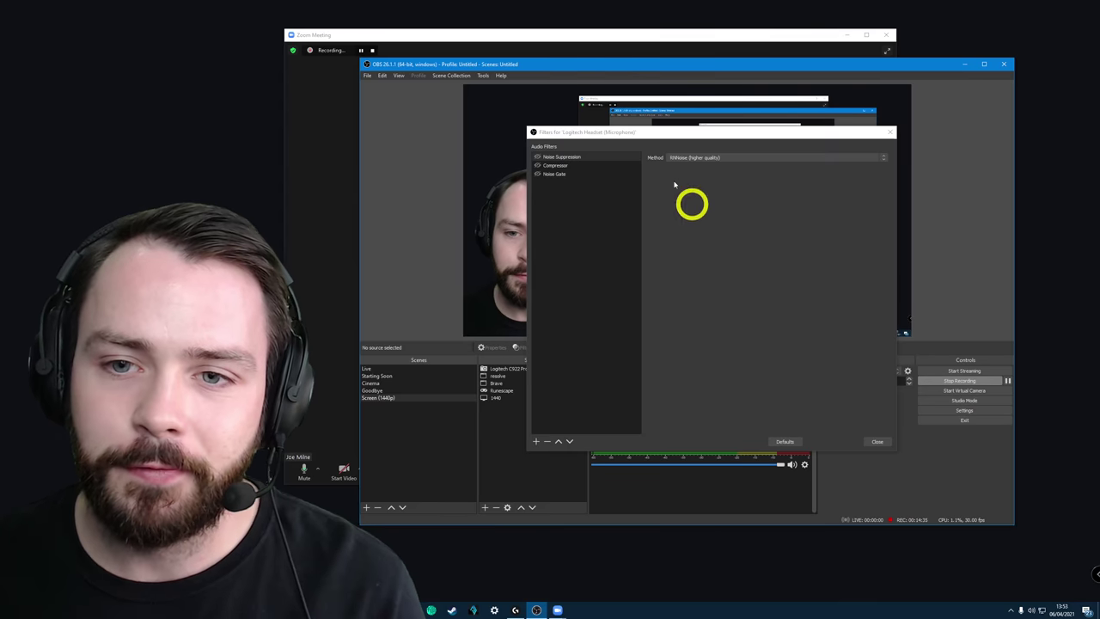
pyautogui.moveTo(651, 130); pyautogui.dragTo(668, 133)
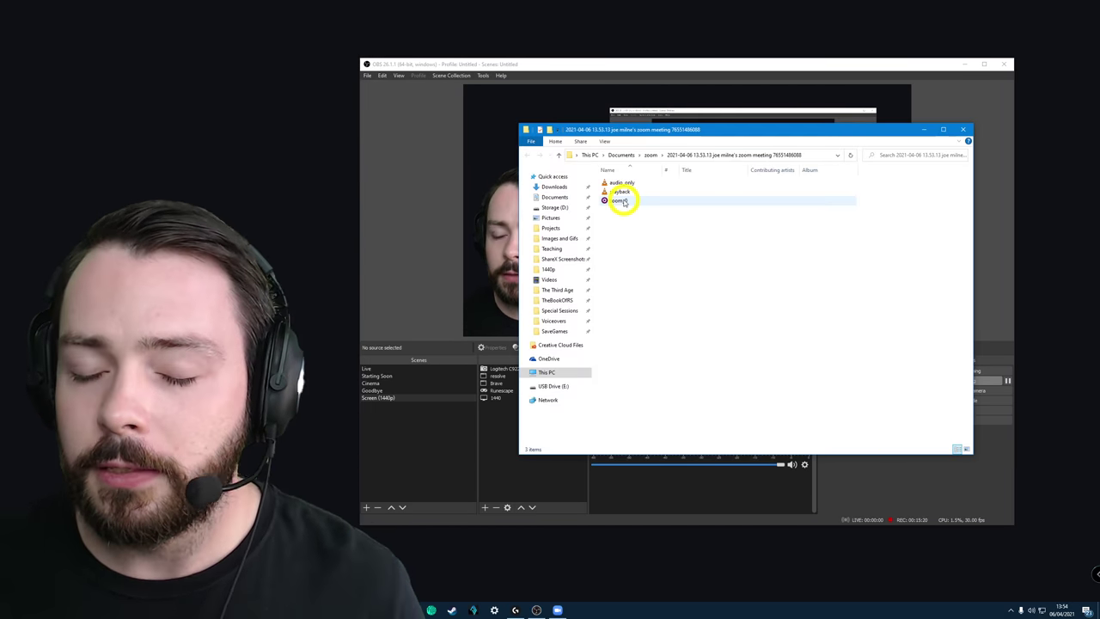
# Step: Play the zoom_0 meeting recording and move the player window aside
pyautogui.click(622, 201)
pyautogui.doubleClick(622, 201)
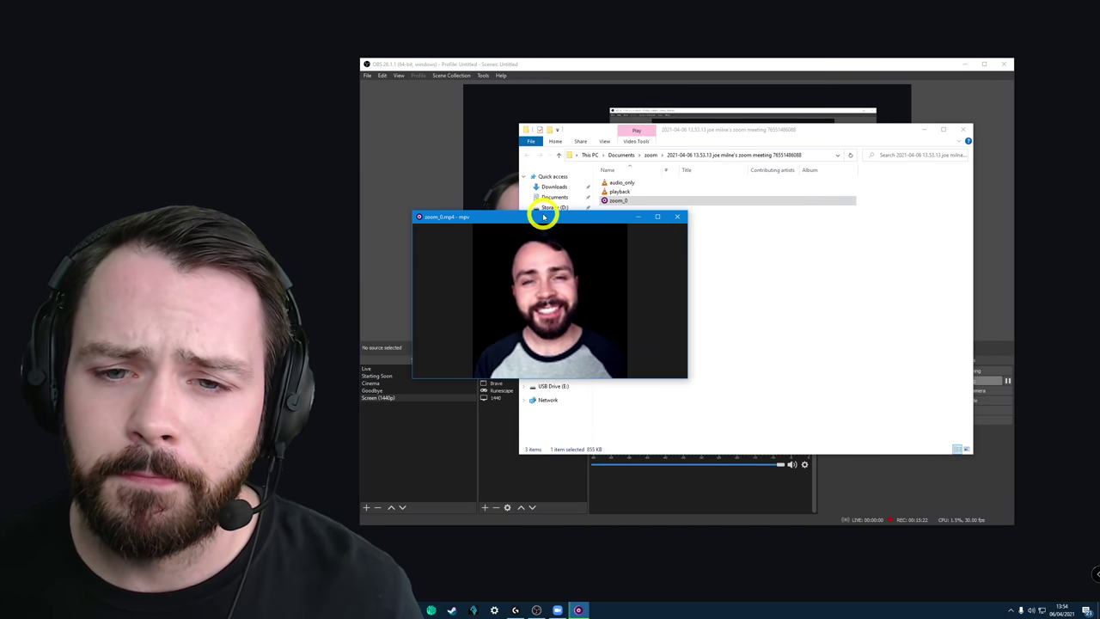
pyautogui.moveTo(541, 216); pyautogui.dragTo(714, 232)
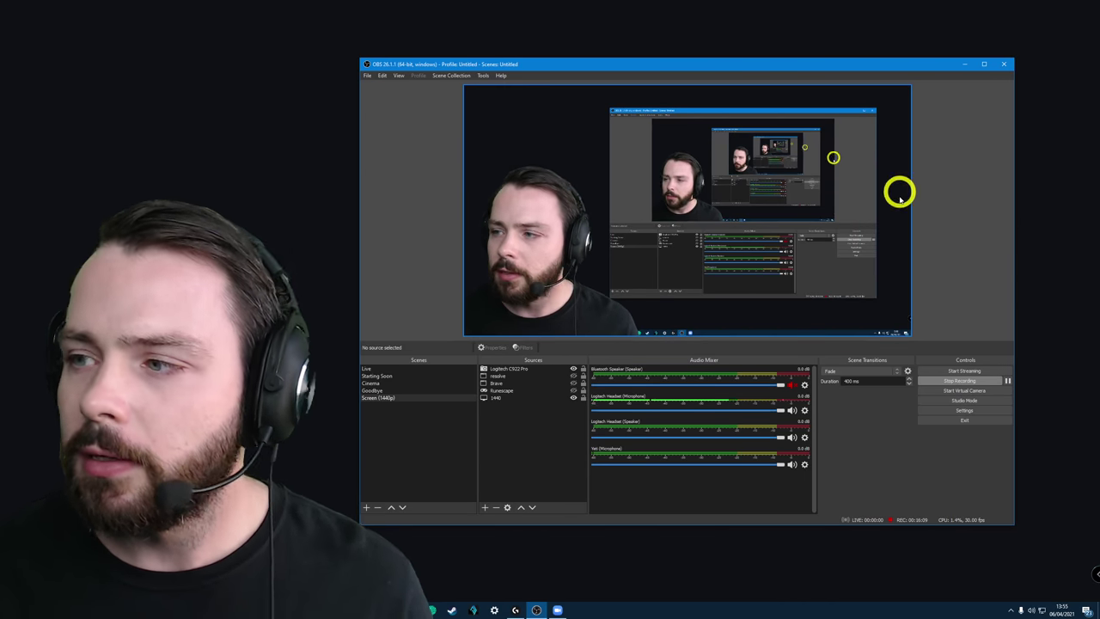
# Step: Mute the Logitech Headset (Microphone) in OBS and turn off the Yeti (Microphone)'s Noise Suppression, Noise Gate and Compressor filters
pyautogui.click(791, 410)
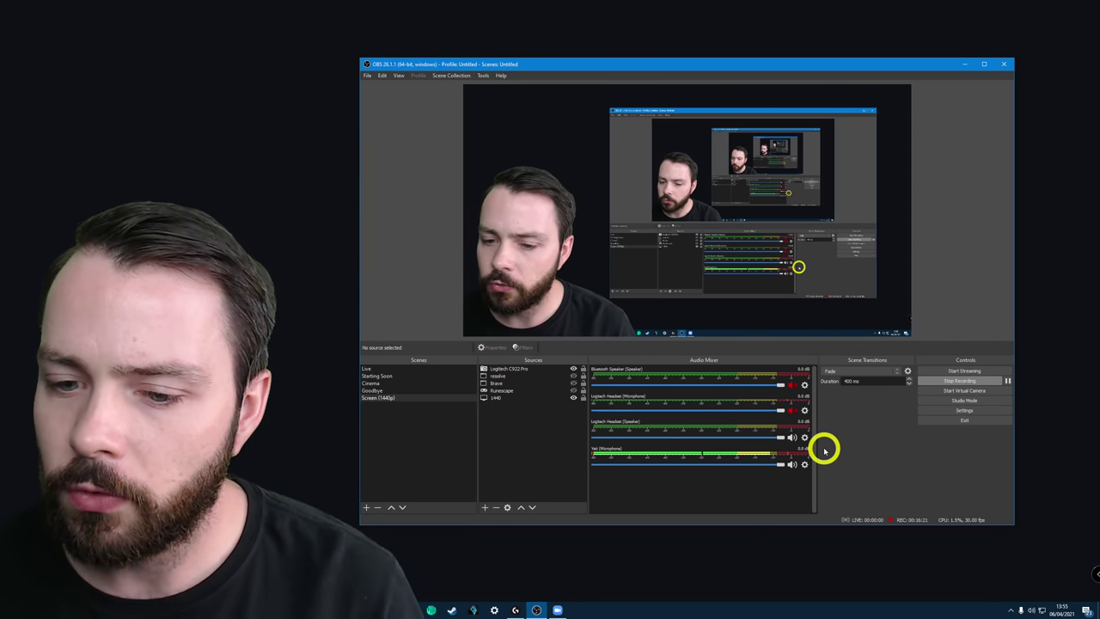
pyautogui.rightClick(626, 455)
pyautogui.click(660, 526)
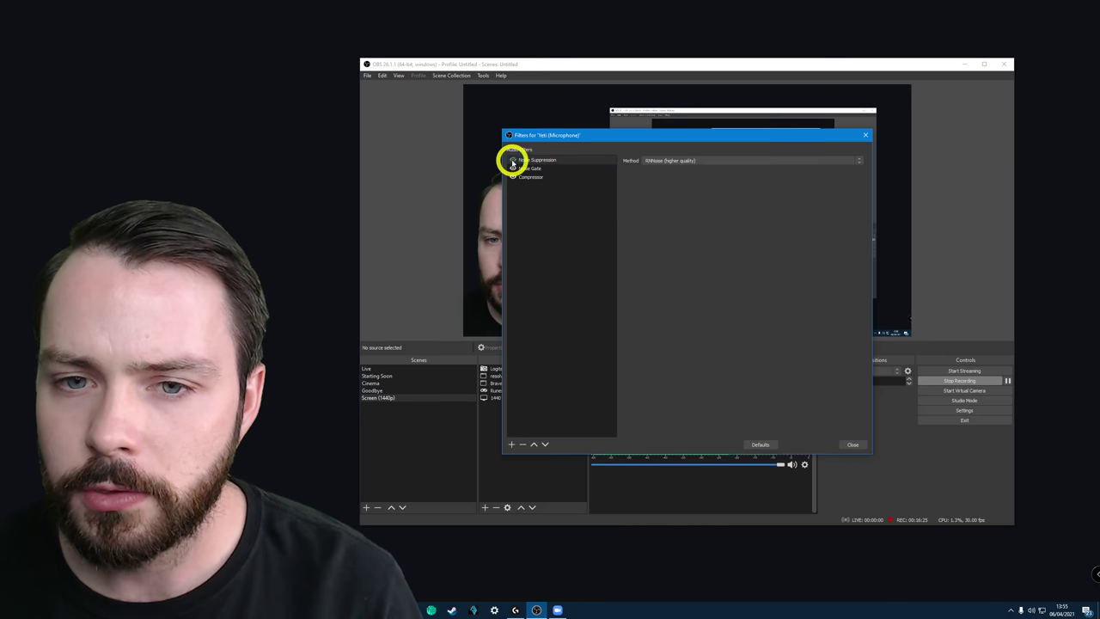
pyautogui.click(514, 179)
# Step: Open Voice Recorder and start a new recording
pyautogui.press('super')
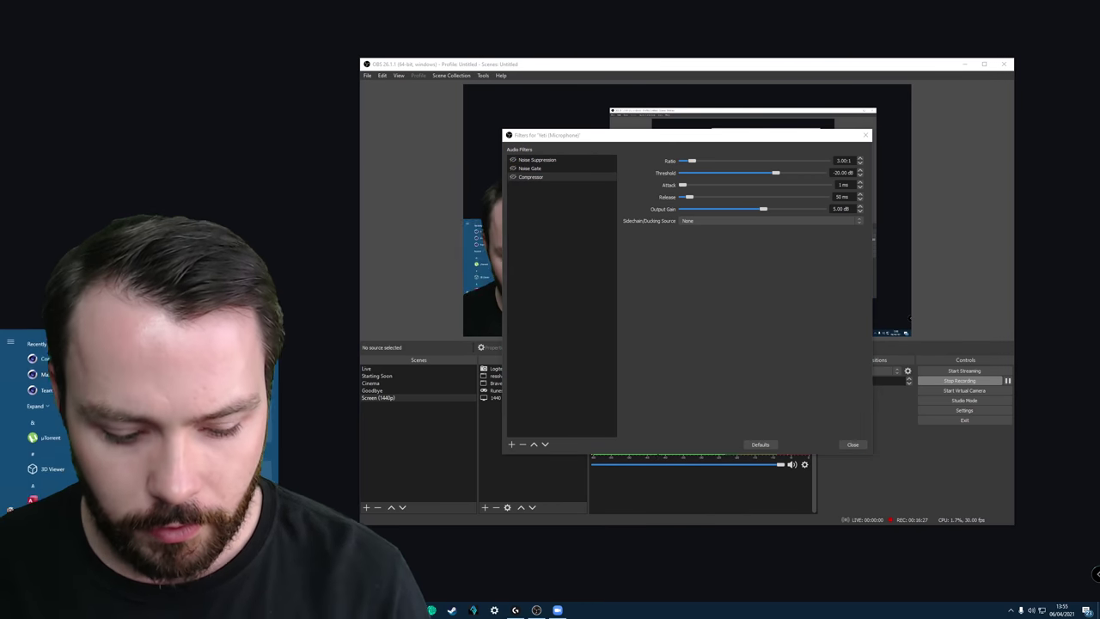
pyautogui.write('sherpa')
pyautogui.press('Return')
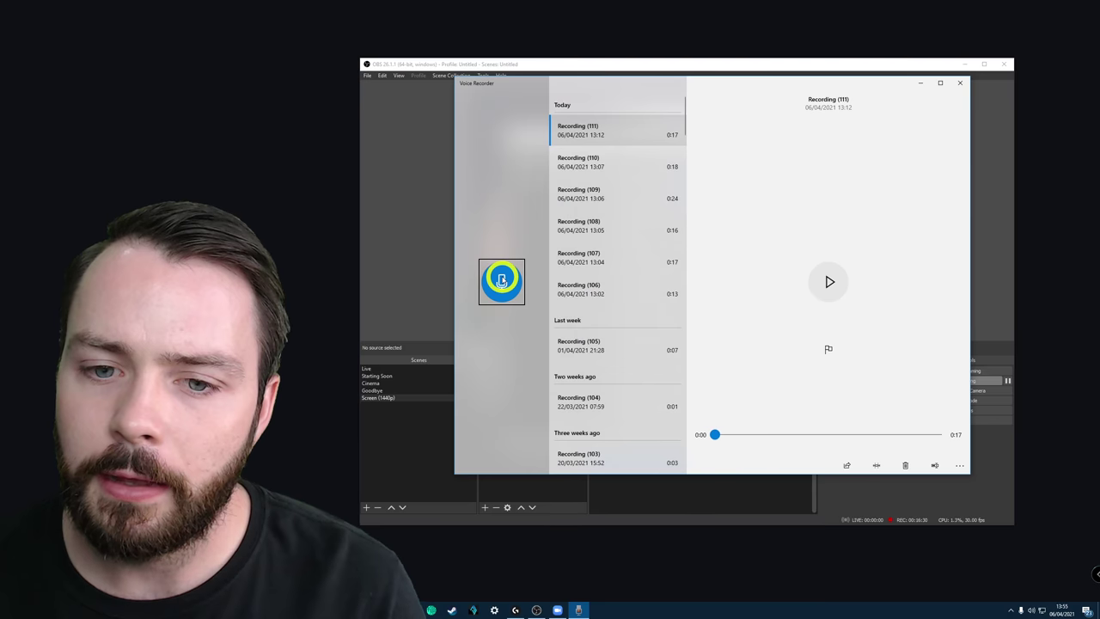
pyautogui.click(502, 280)
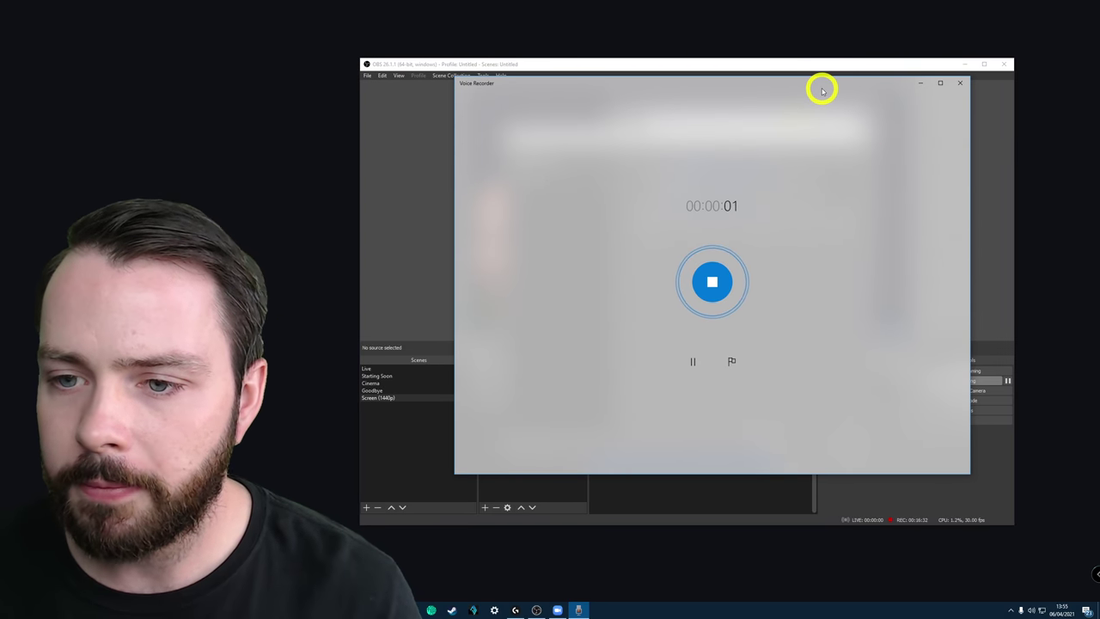
# Step: Rearrange the Voice Recorder and Yeti filter windows so the filter list is accessible while recording continues
pyautogui.moveTo(820, 89); pyautogui.dragTo(624, 86)
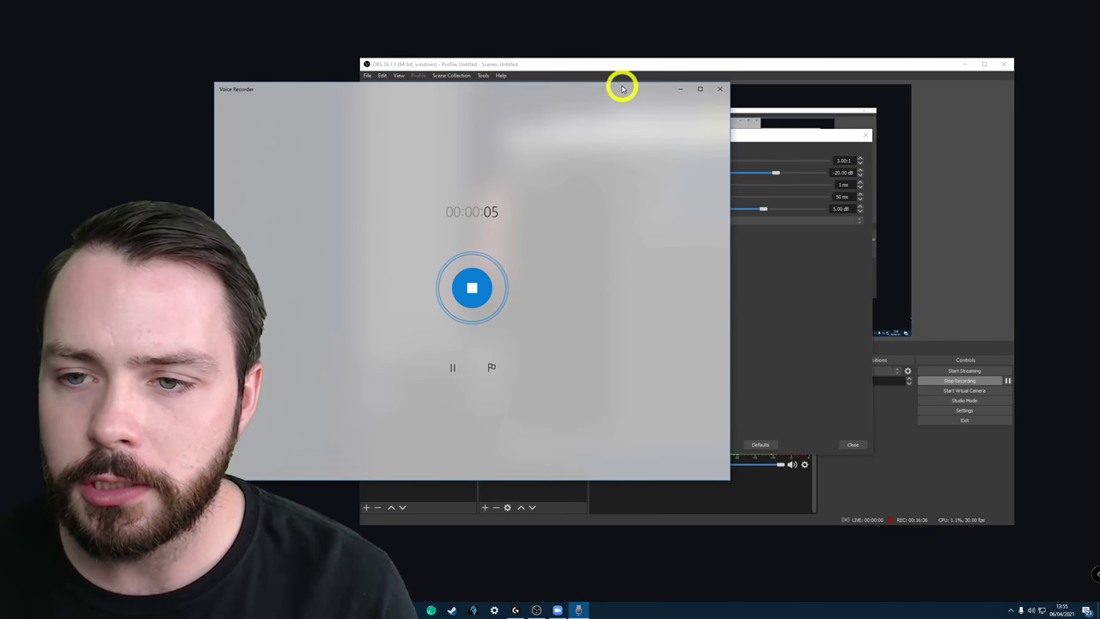
pyautogui.click(811, 276)
pyautogui.moveTo(739, 135); pyautogui.dragTo(804, 119)
pyautogui.click(318, 99)
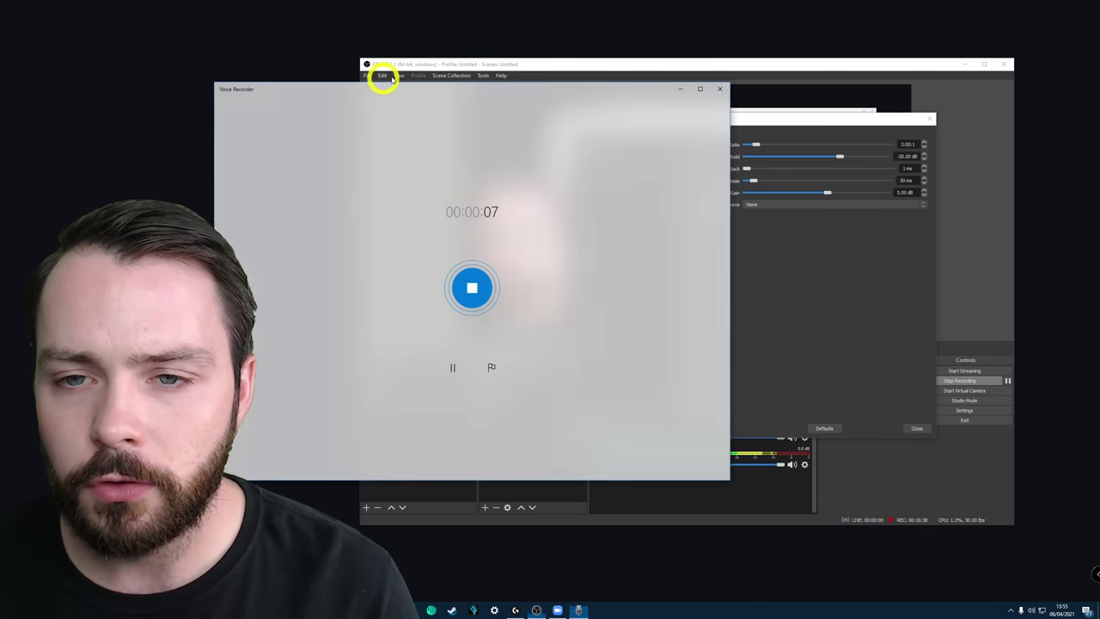
pyautogui.moveTo(624, 91); pyautogui.dragTo(699, 57)
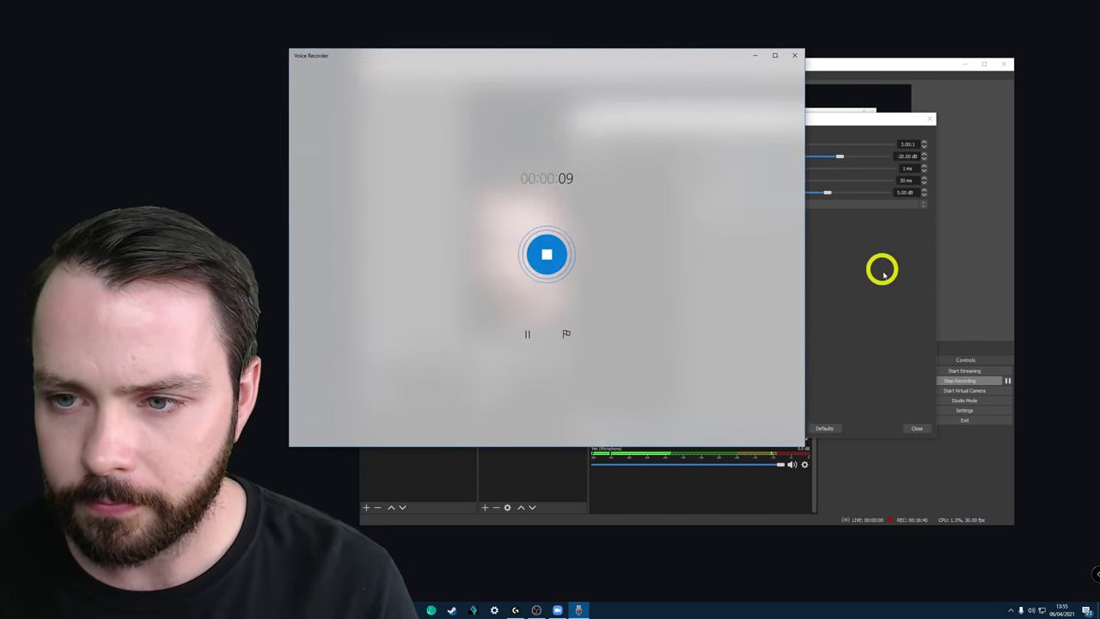
pyautogui.click(847, 210)
pyautogui.moveTo(650, 115); pyautogui.dragTo(685, 116)
# Step: Turn on the Yeti's Noise Suppression, Noise Gate and Compressor filters, check the running recording and return to the filter window
pyautogui.click(610, 144)
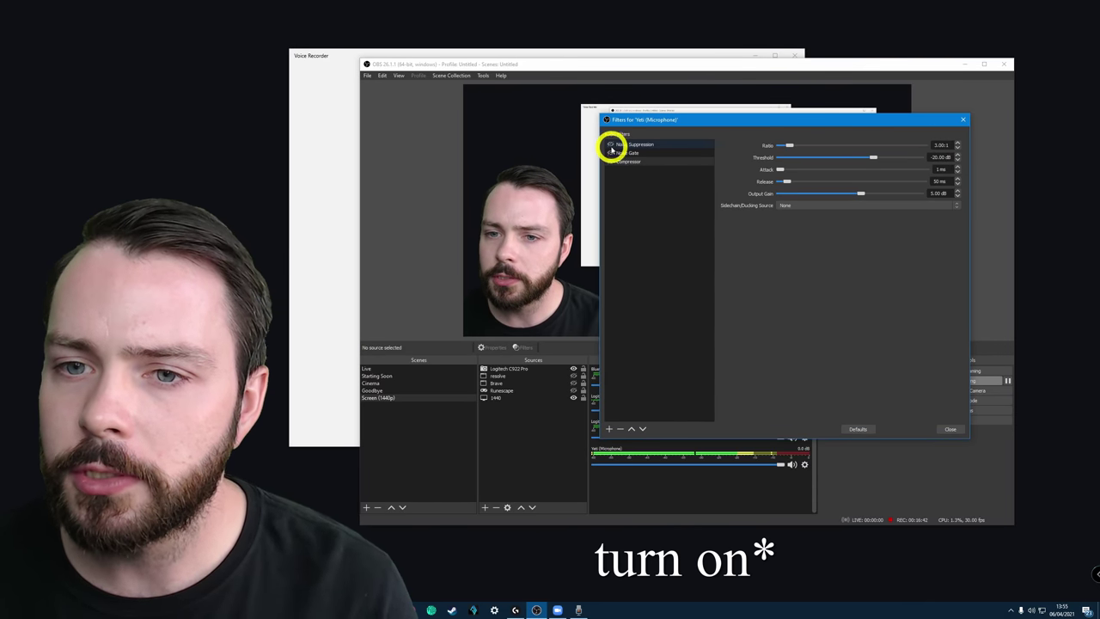
pyautogui.click(609, 153)
pyautogui.click(611, 164)
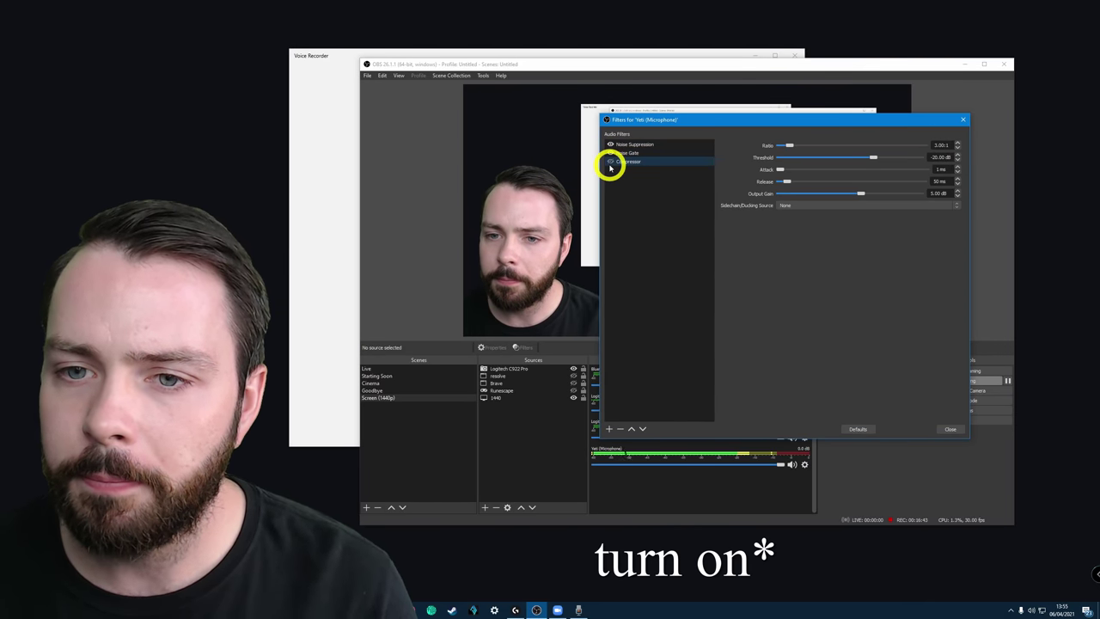
pyautogui.click(342, 168)
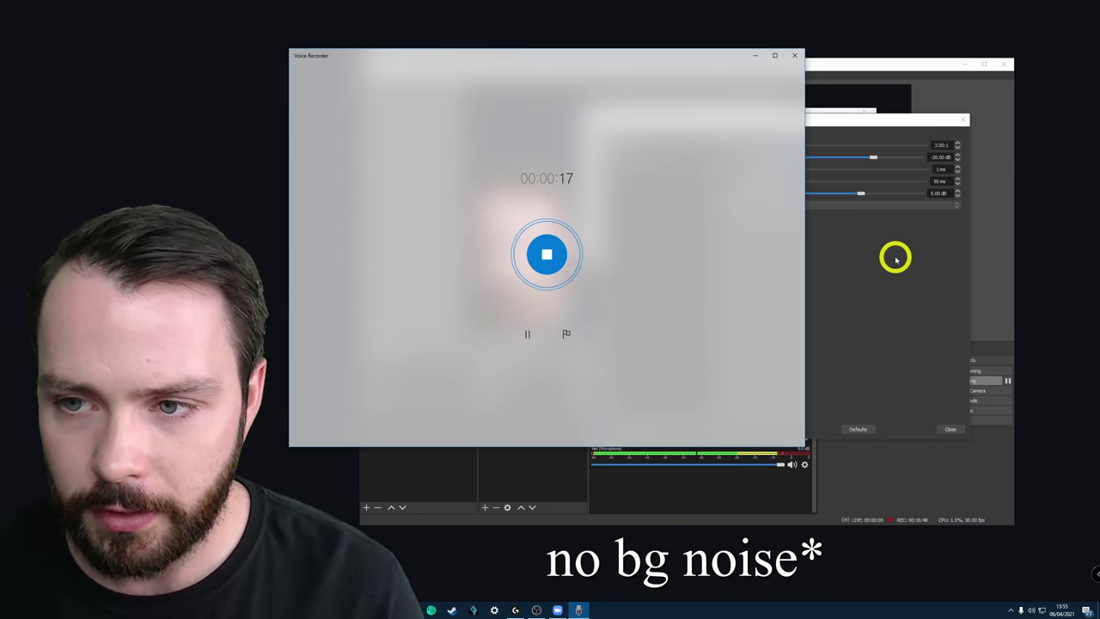
pyautogui.click(894, 290)
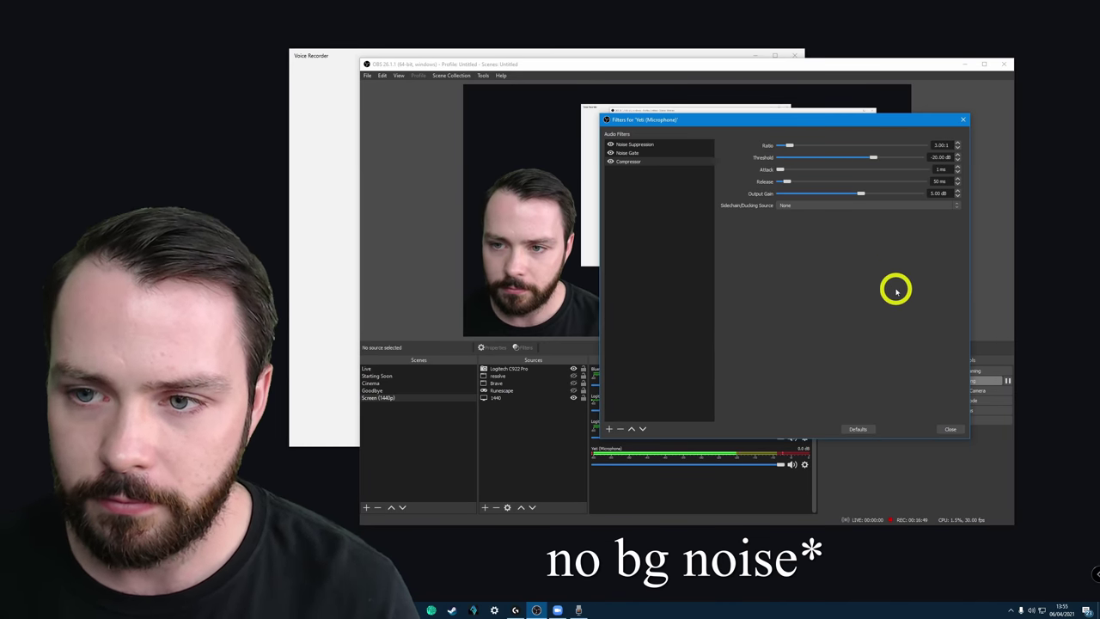
# Step: Turn all three Yeti microphone filters off and back on during the recording to capture the difference
pyautogui.click(611, 144)
pyautogui.click(610, 153)
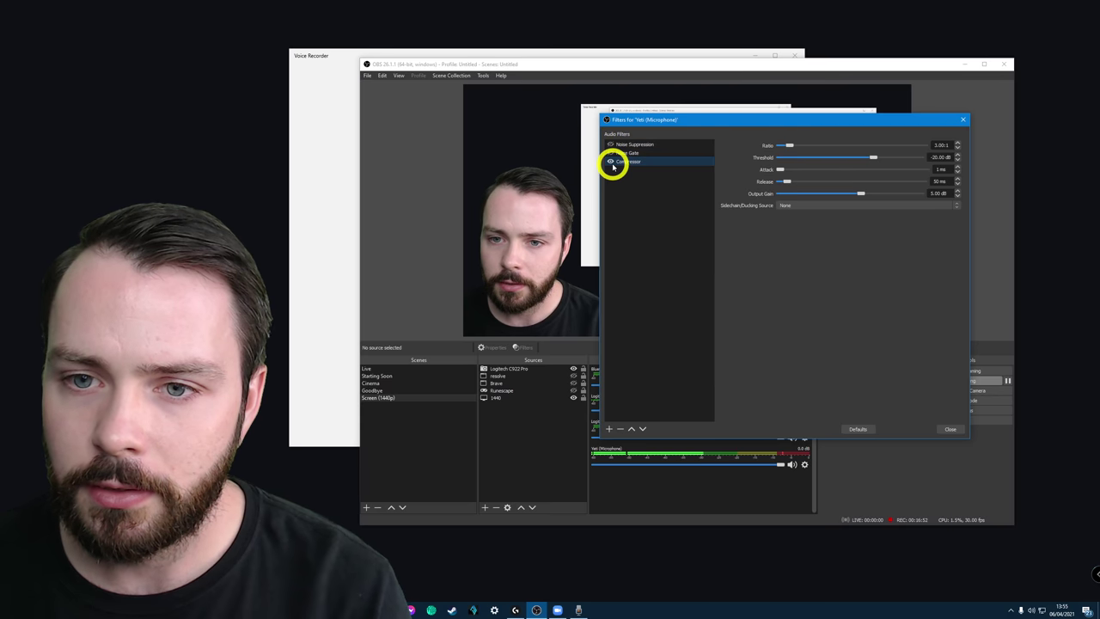
pyautogui.click(610, 144)
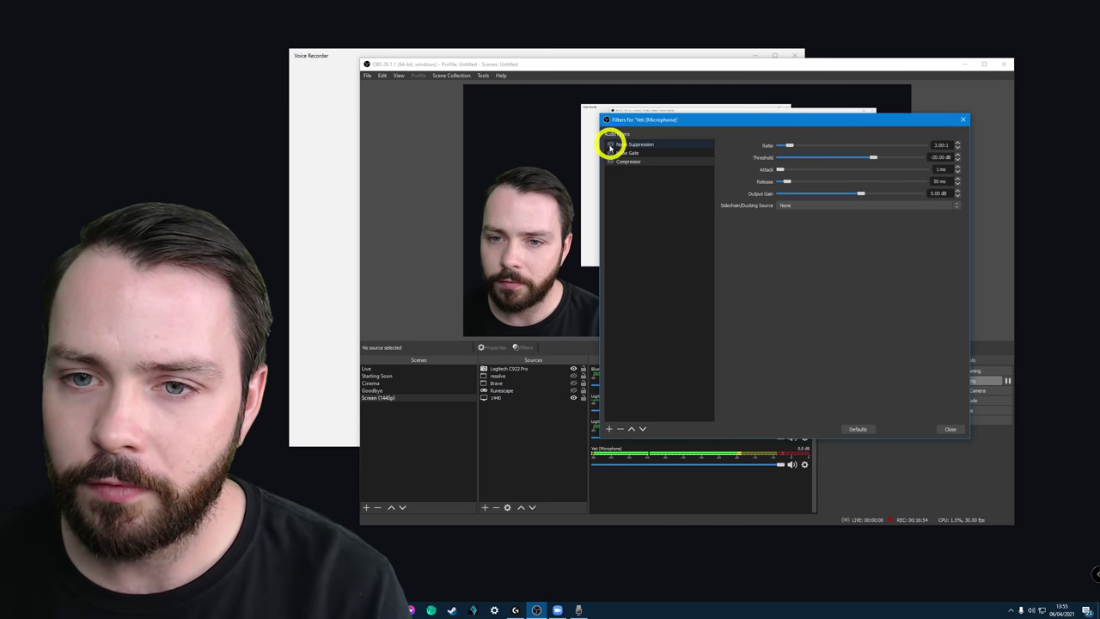
pyautogui.click(611, 153)
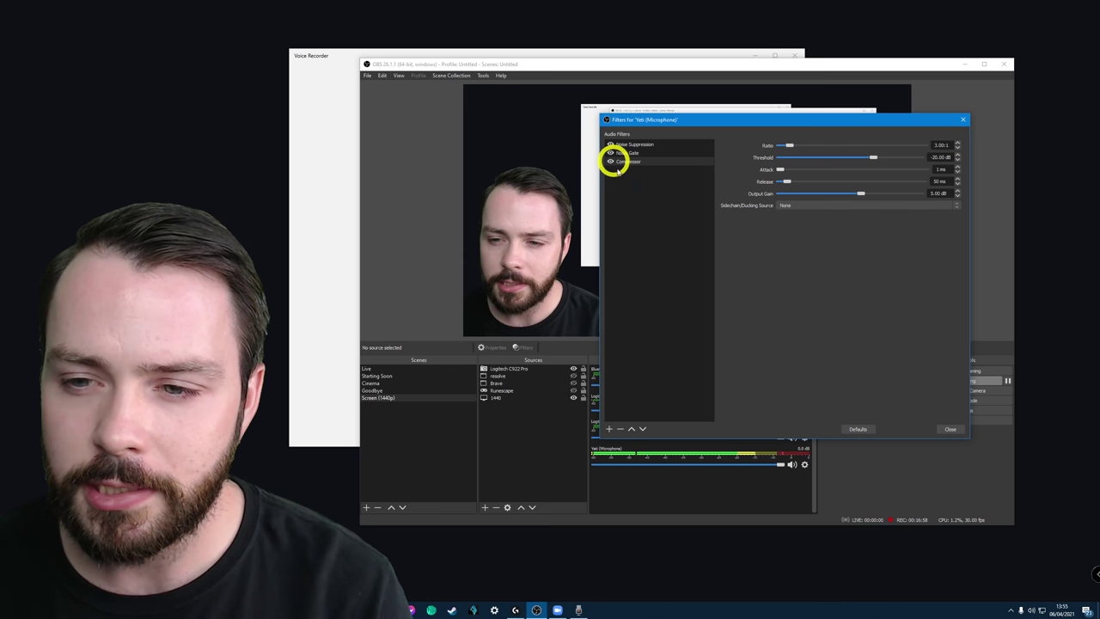
# Step: Close the Yeti filter window and stop the recording in Voice Recorder
pyautogui.click(950, 429)
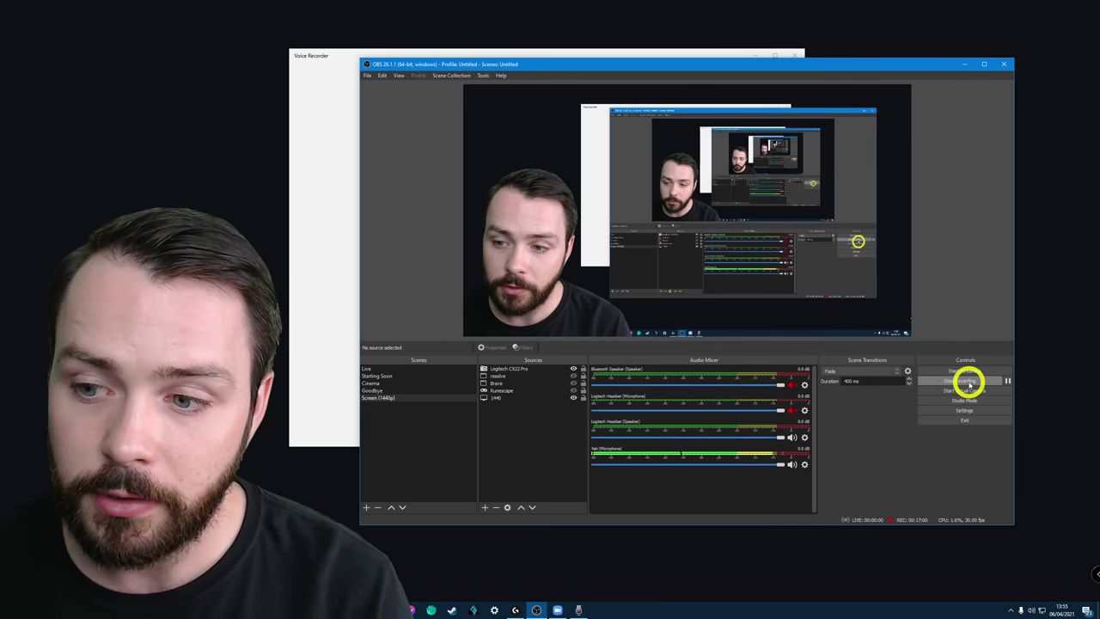
pyautogui.click(355, 278)
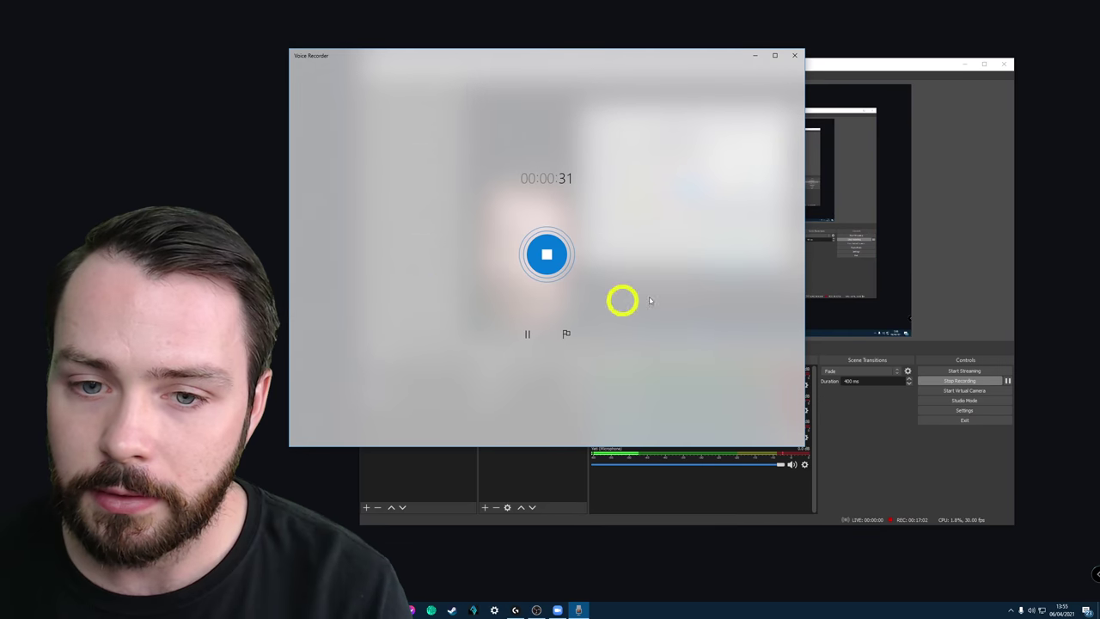
pyautogui.click(537, 253)
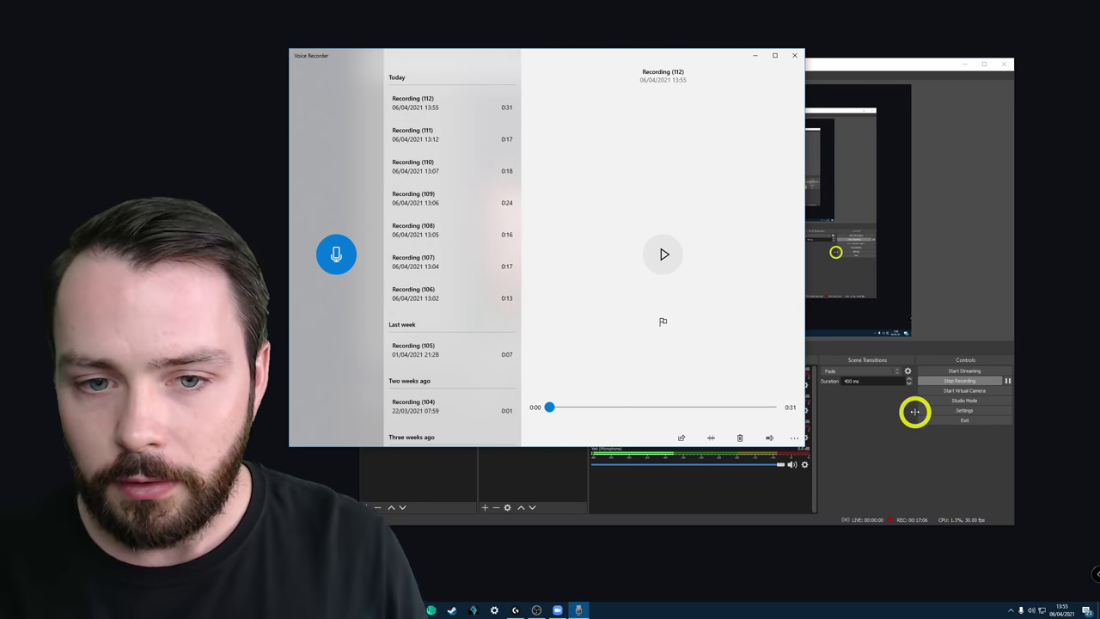
# Step: Play back the new voice recording and bring OBS to the front to watch the audio mixer
pyautogui.click(659, 250)
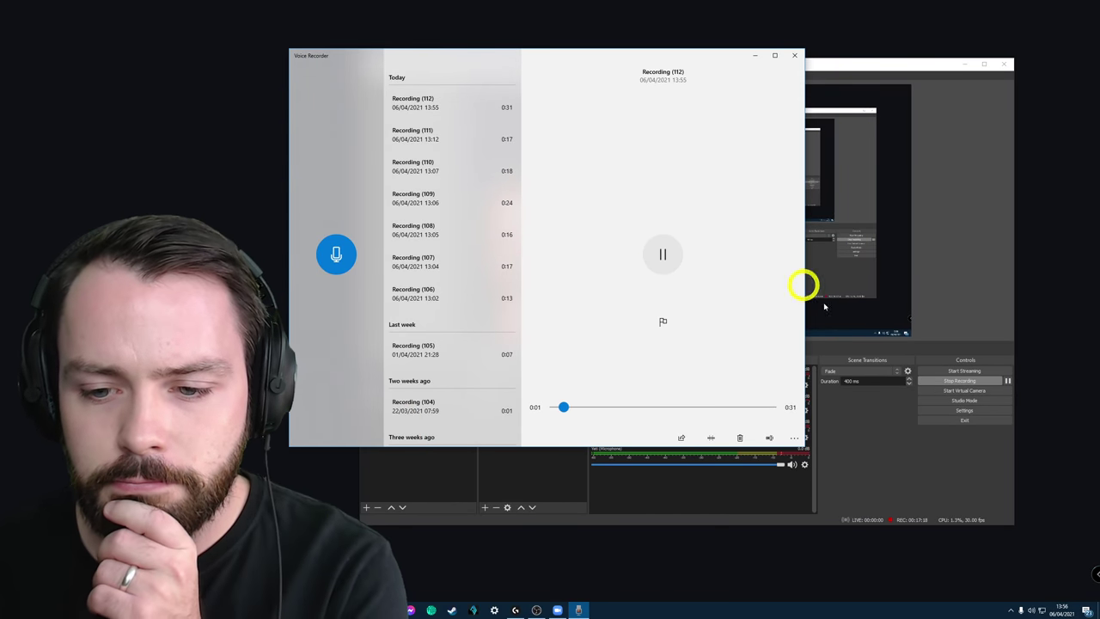
pyautogui.click(864, 430)
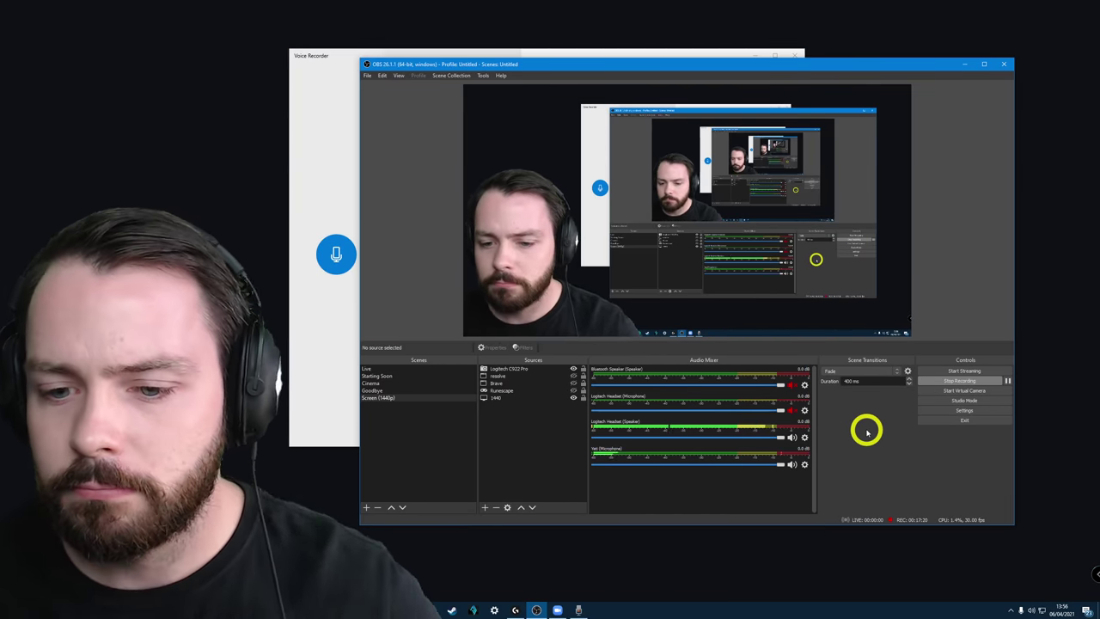